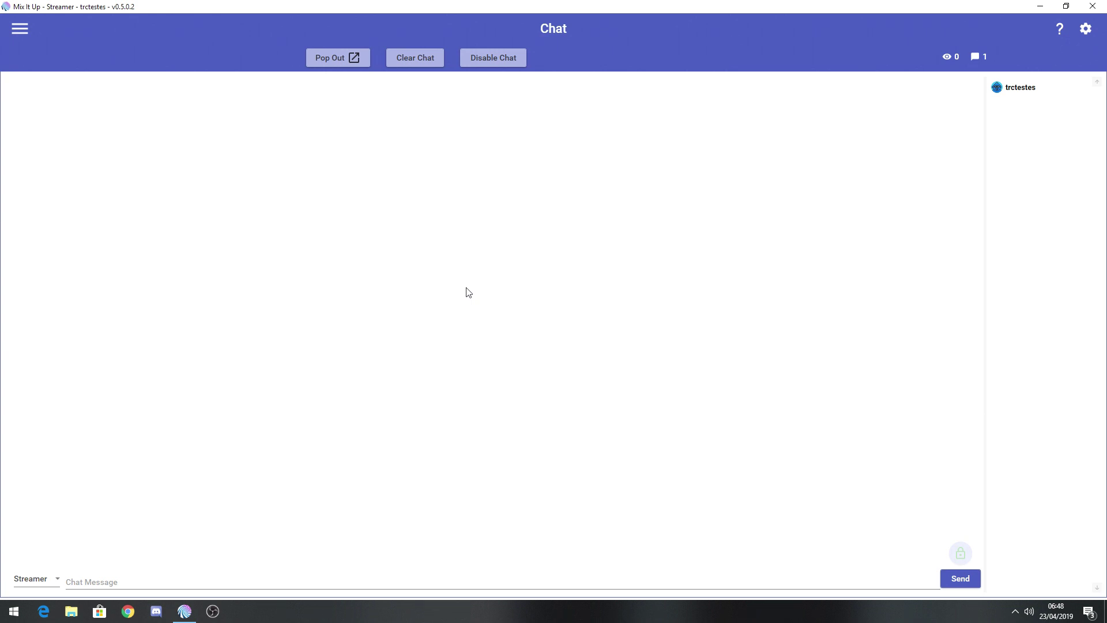
# Go to Services, expand OBS Studio and open the OBS folder holding the obs-websocket installer.
pyautogui.click(20, 29)
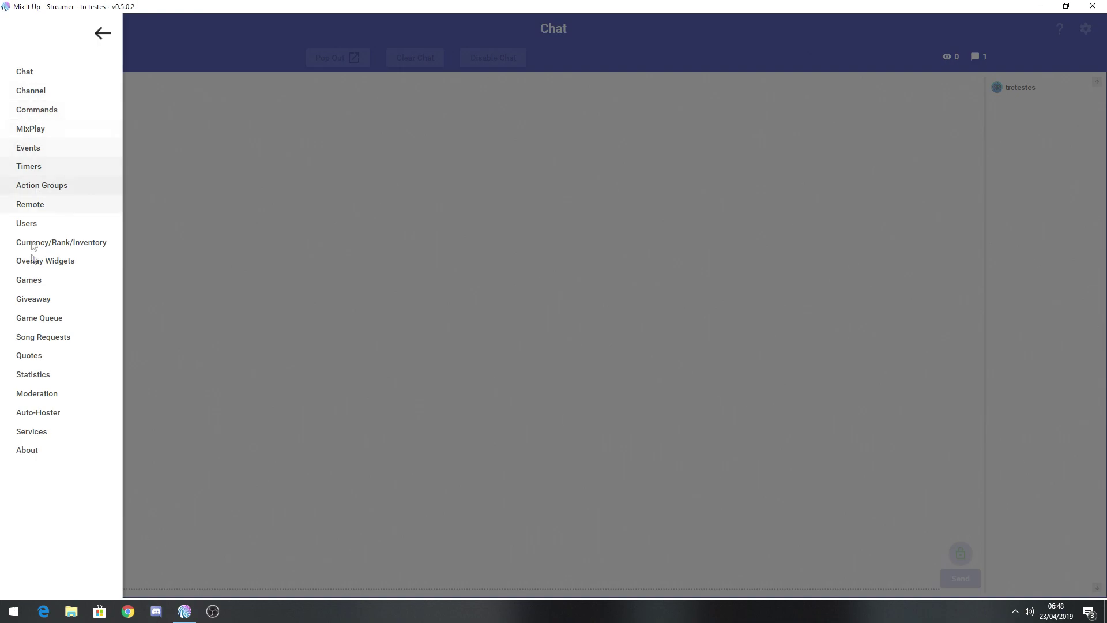
pyautogui.click(50, 435)
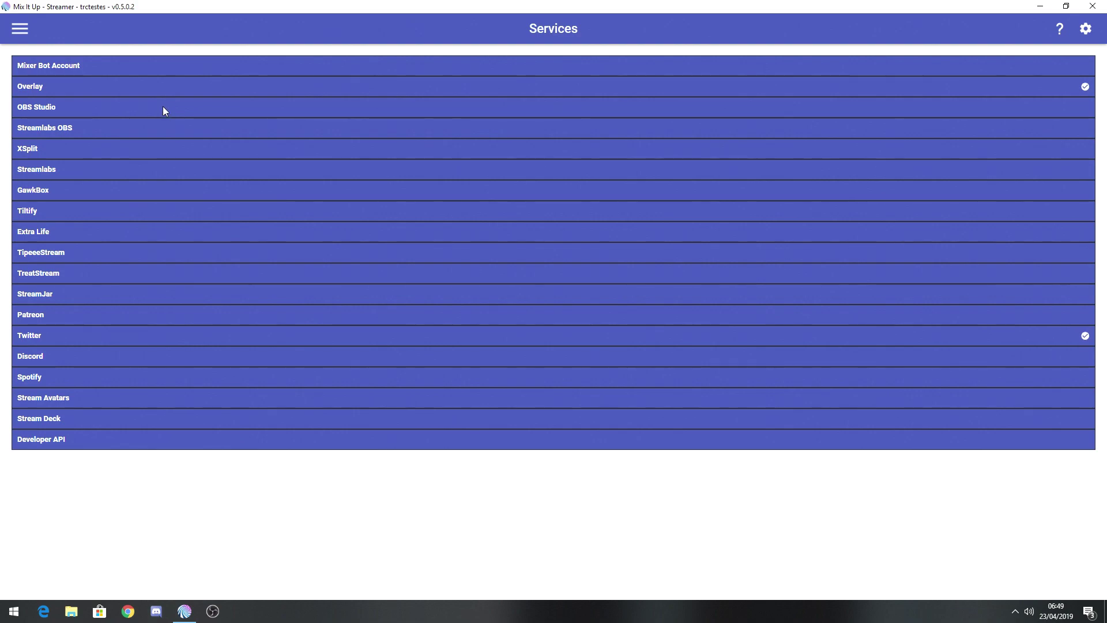
pyautogui.click(84, 106)
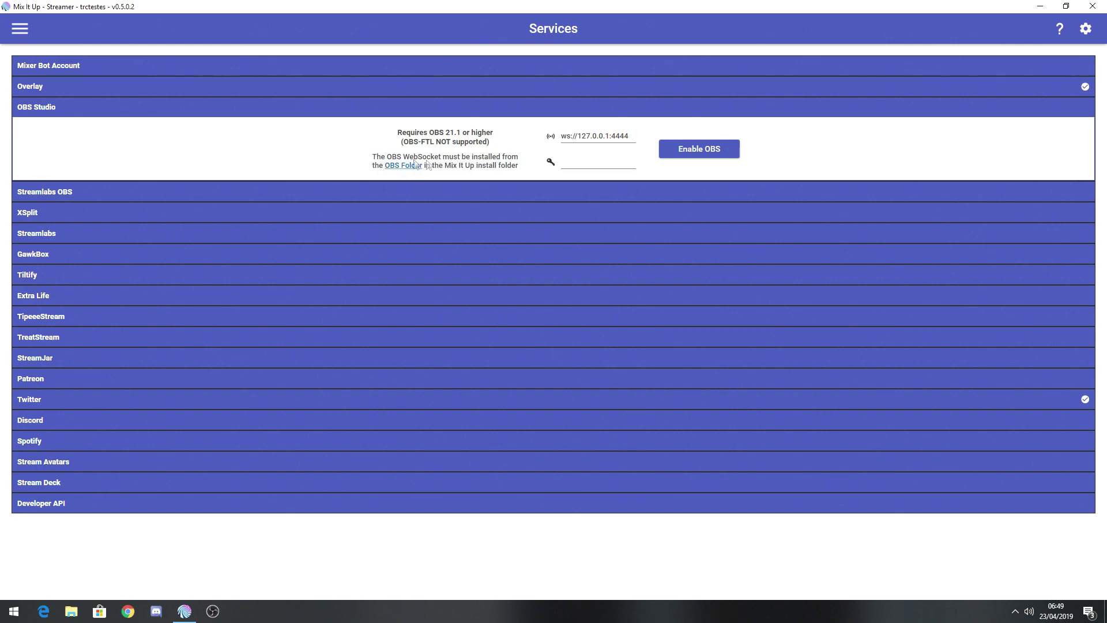
pyautogui.click(398, 165)
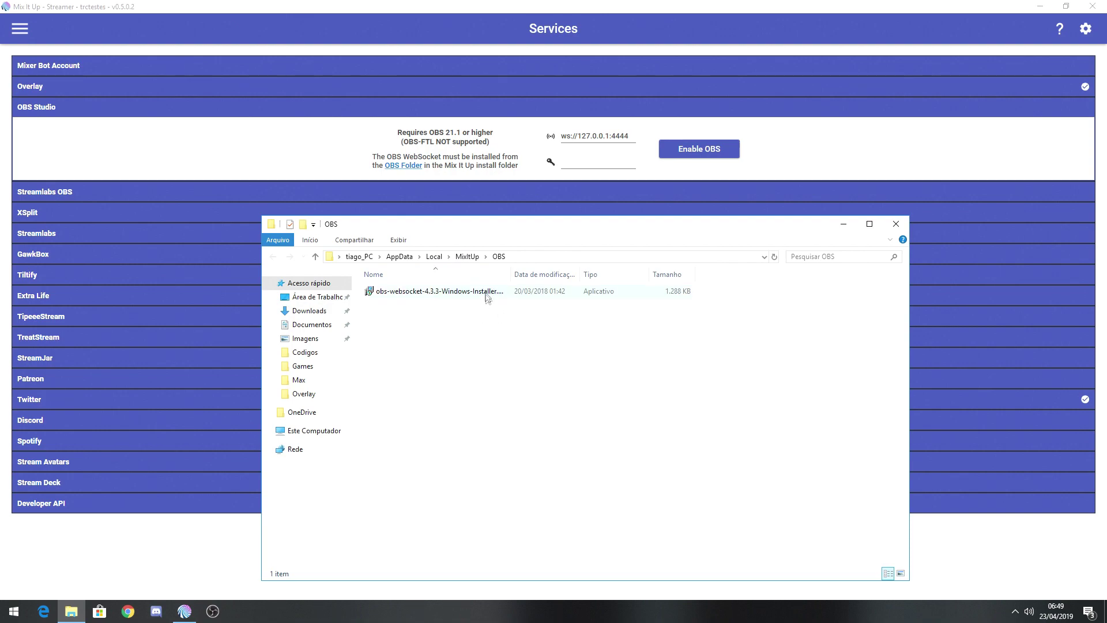
# Install obs-websocket 4.3.3 in English, accepting the licence, then close the OBS folder window.
pyautogui.doubleClick(441, 294)
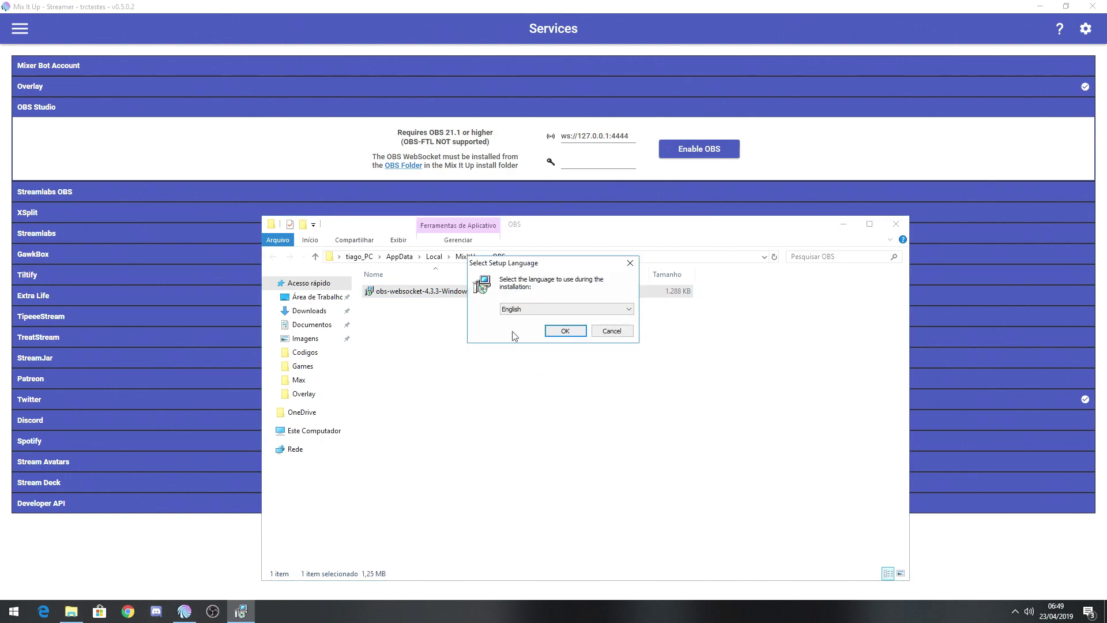
pyautogui.click(600, 317)
pyautogui.click(600, 316)
pyautogui.click(566, 331)
pyautogui.click(482, 363)
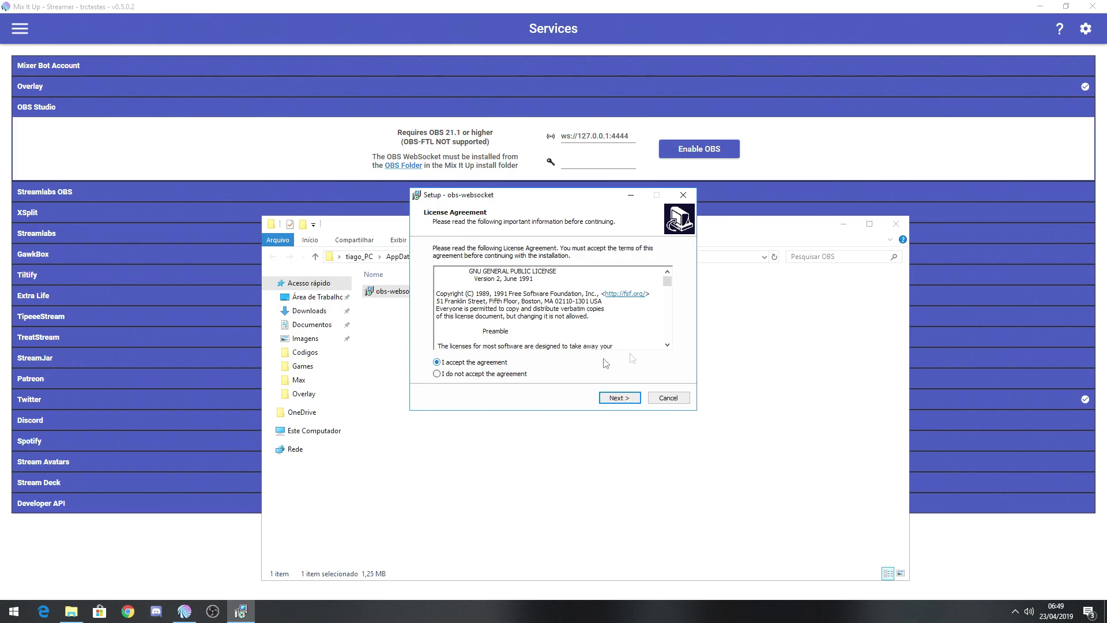
pyautogui.click(618, 398)
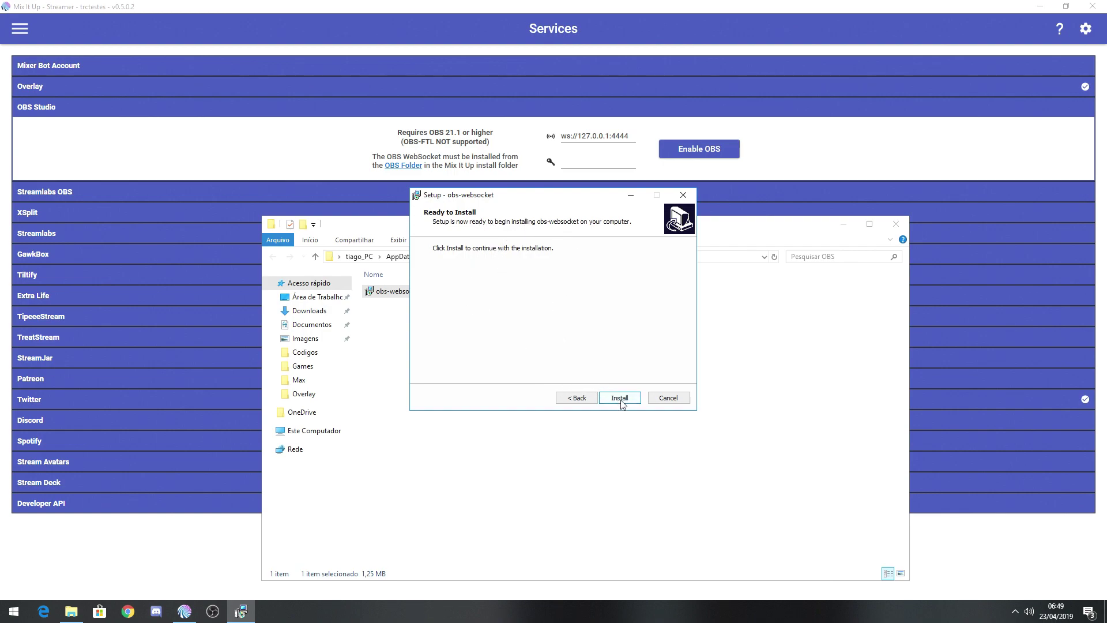
pyautogui.click(620, 398)
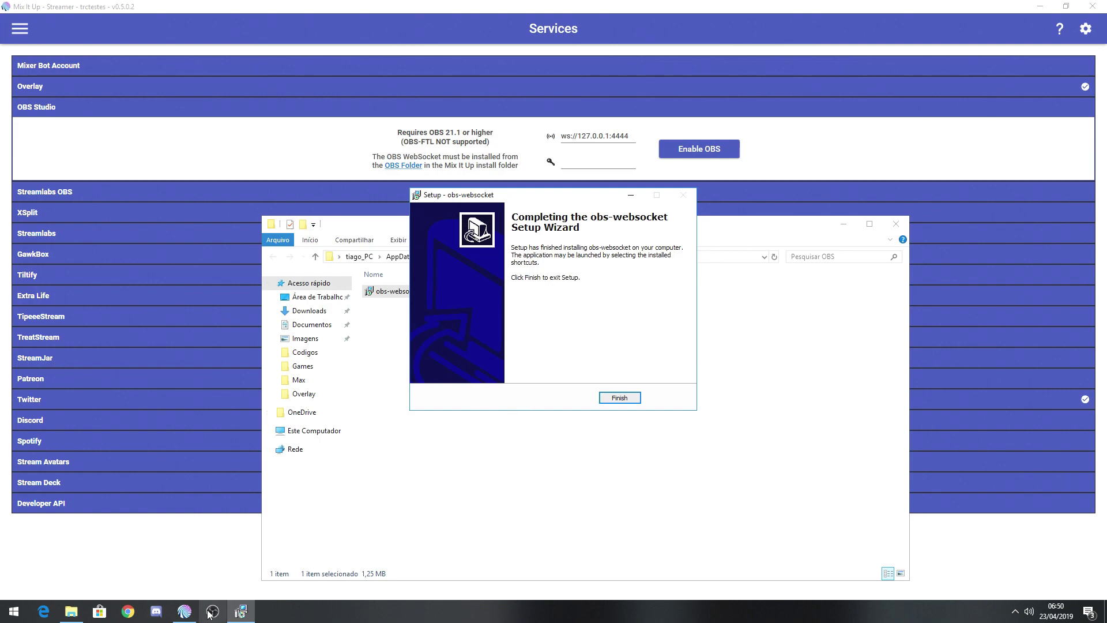
pyautogui.click(623, 399)
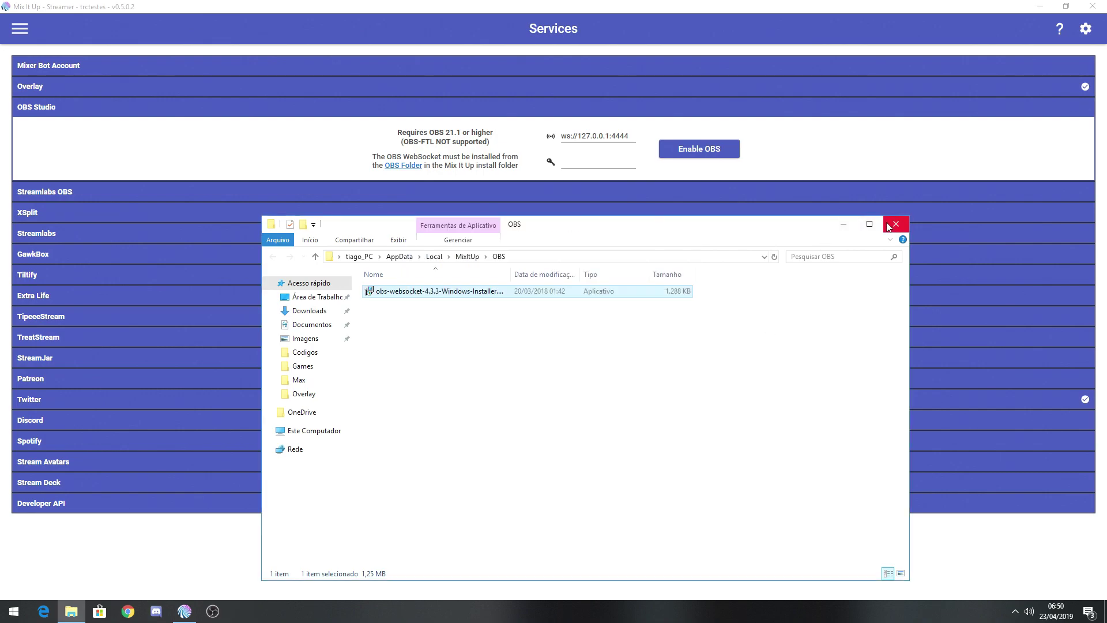
pyautogui.click(895, 224)
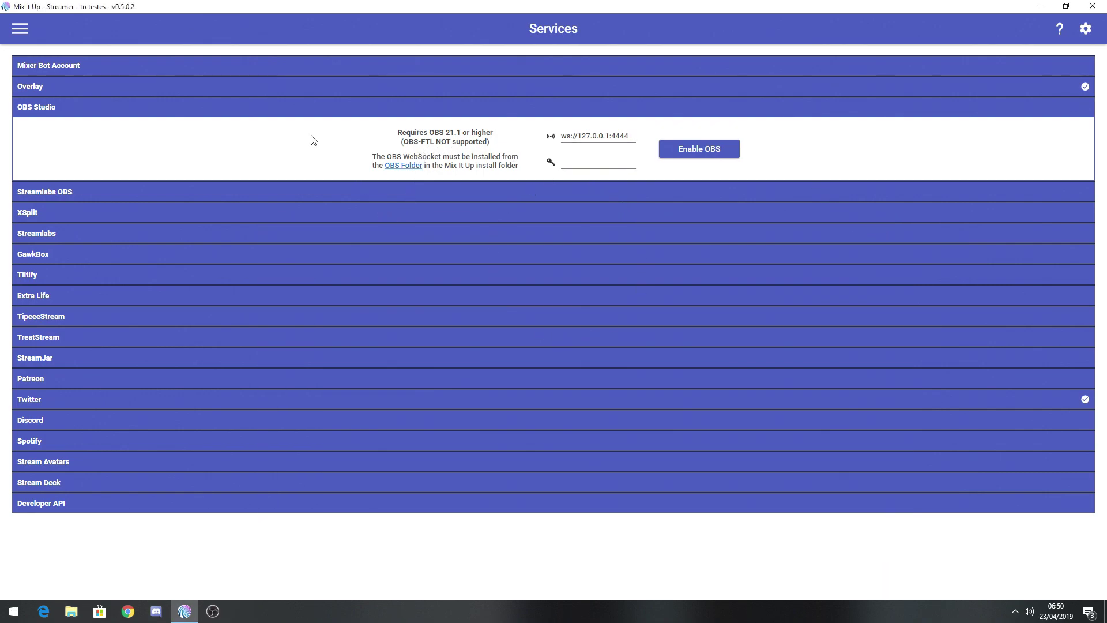
# In OBS's Configurações do Servidor Websocket, replace the port 4444 server password, then return to Mix It Up.
pyautogui.click(213, 612)
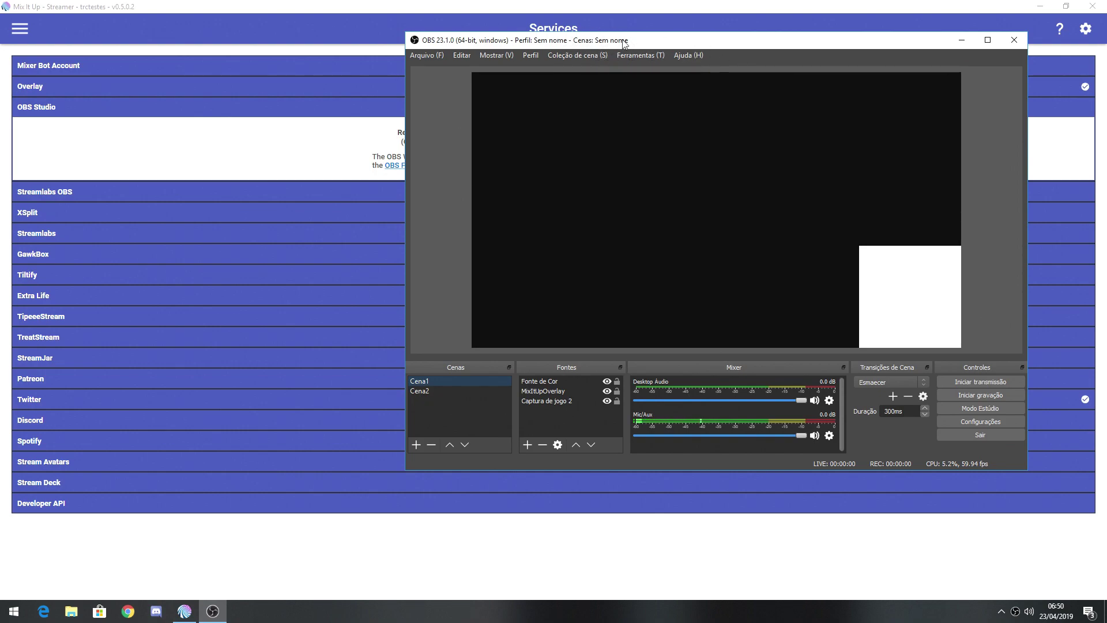
pyautogui.click(649, 55)
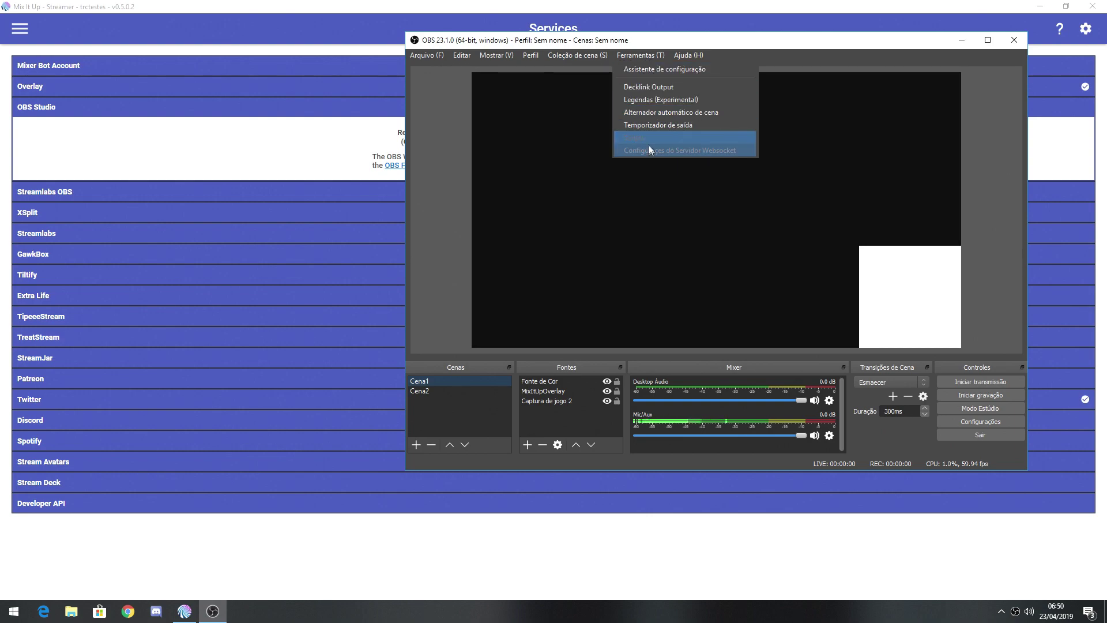
pyautogui.click(696, 151)
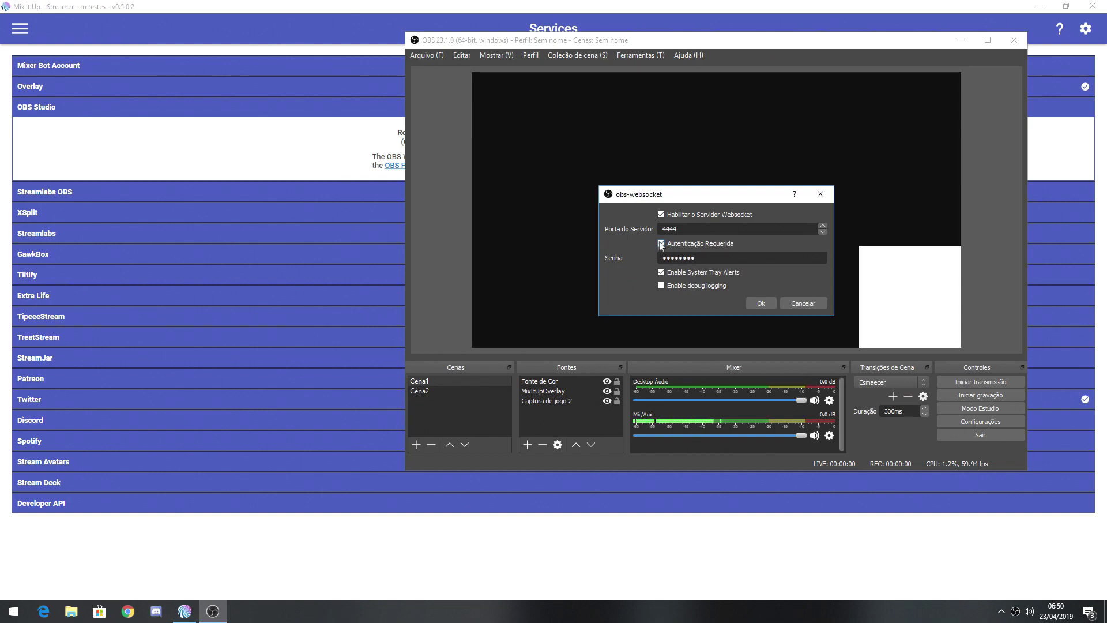
pyautogui.moveTo(705, 260); pyautogui.dragTo(566, 259)
pyautogui.press('BackSpace')
pyautogui.write('••••••')
pyautogui.click(759, 303)
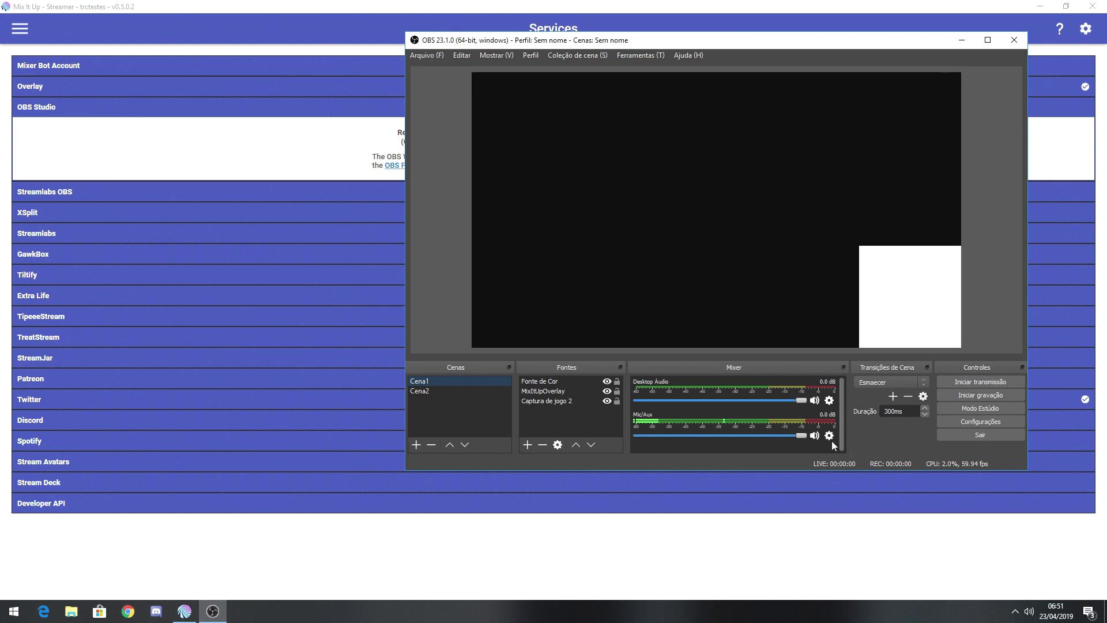
pyautogui.click(838, 9)
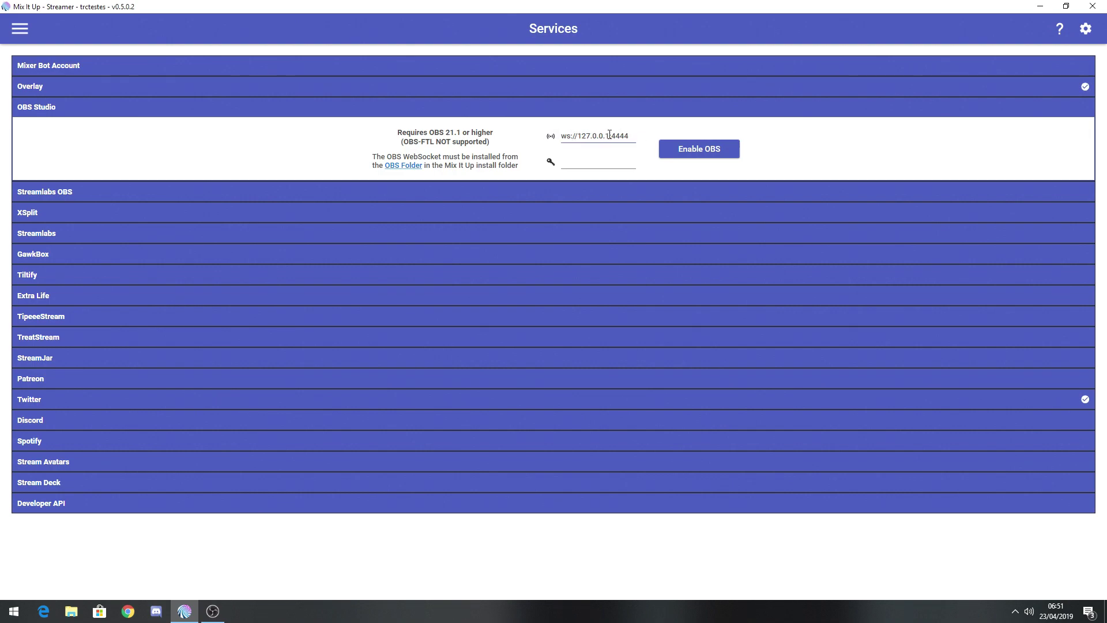
# Enter the WebSocket password for ws://127.0.0.1:4444 and enable the OBS Studio connection.
pyautogui.moveTo(628, 136); pyautogui.dragTo(612, 136)
pyautogui.click(597, 164)
pyautogui.write('123456')
pyautogui.click(690, 149)
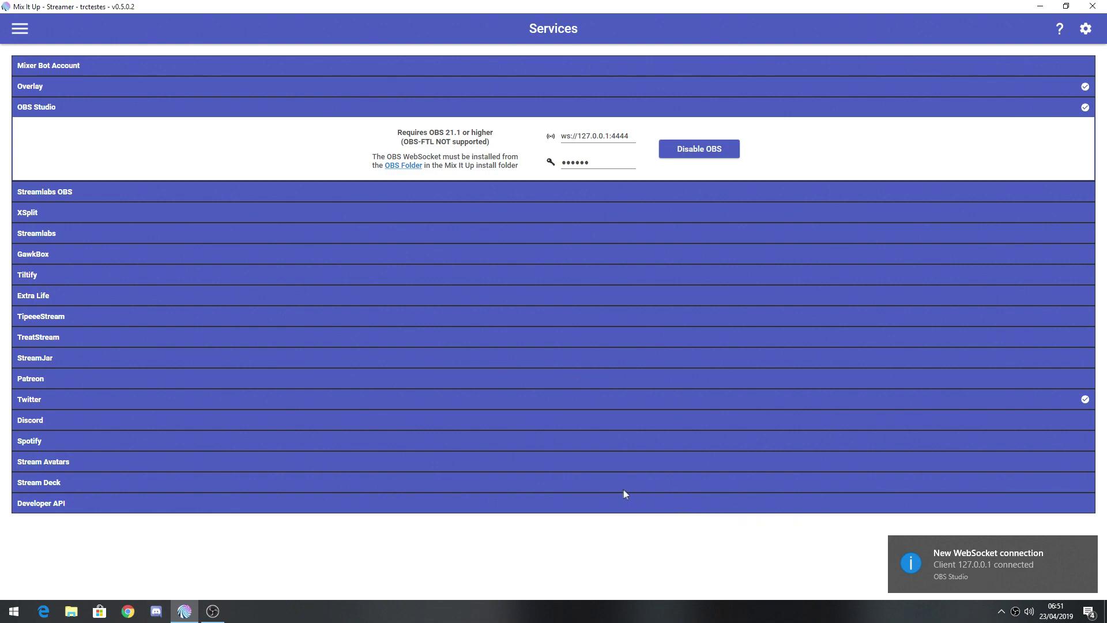
pyautogui.click(754, 113)
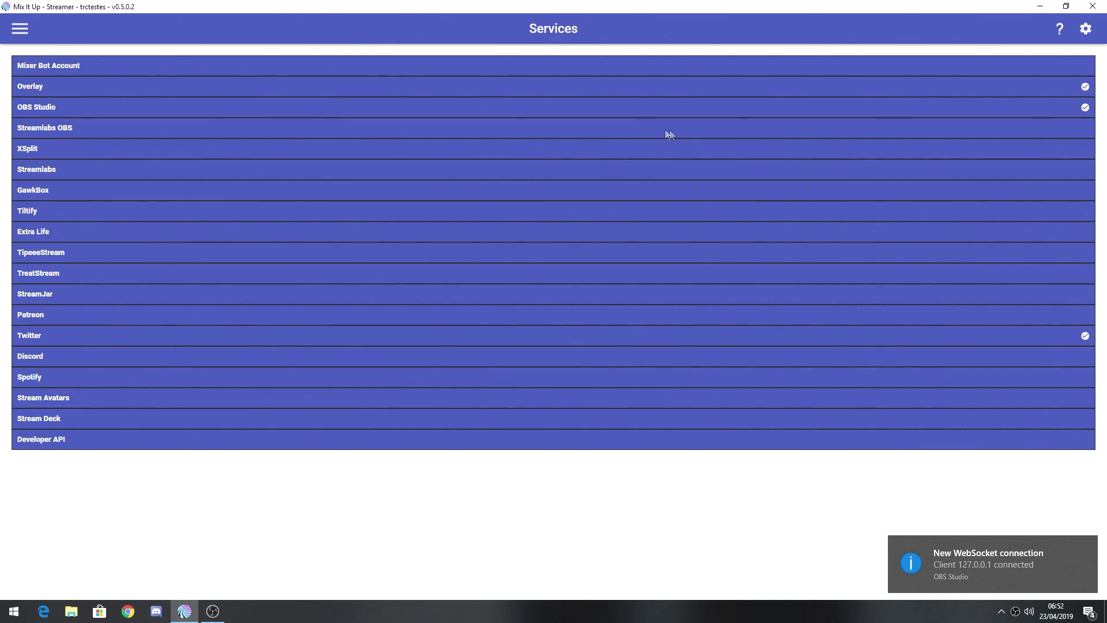
# On the Commands page, start an advanced command named 'Cena 1' with chat trigger 'cena1'.
pyautogui.click(21, 30)
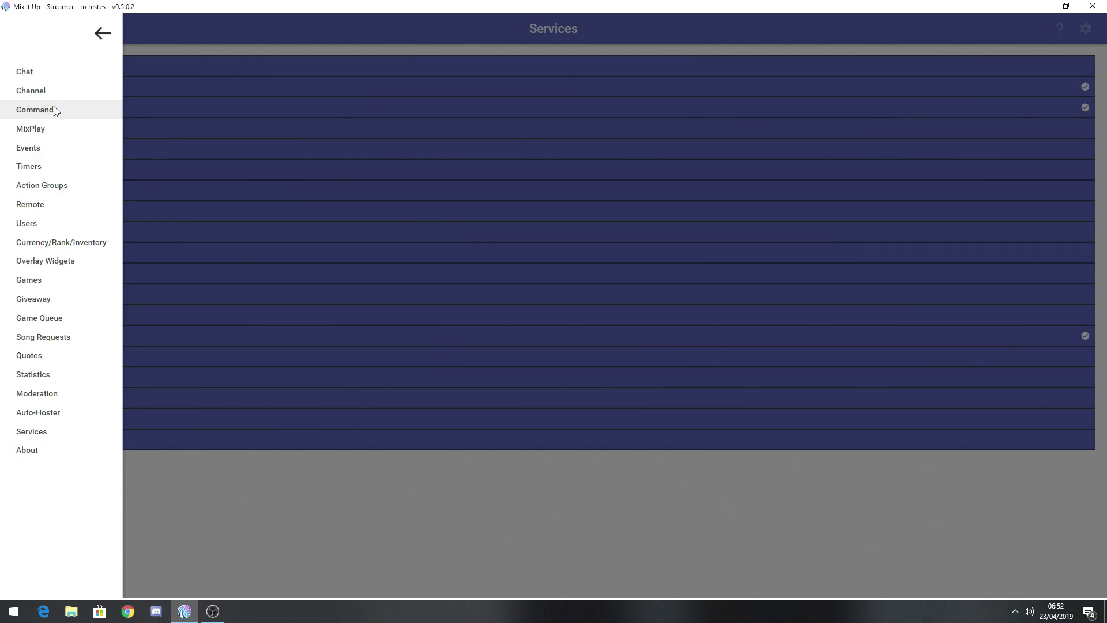
pyautogui.click(54, 109)
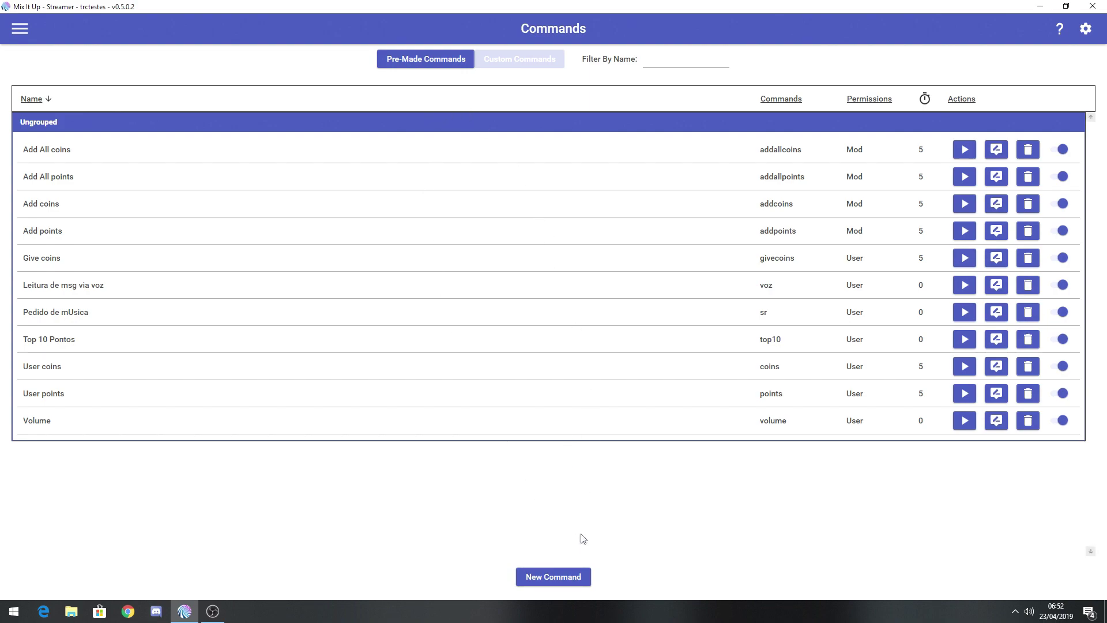
pyautogui.click(563, 576)
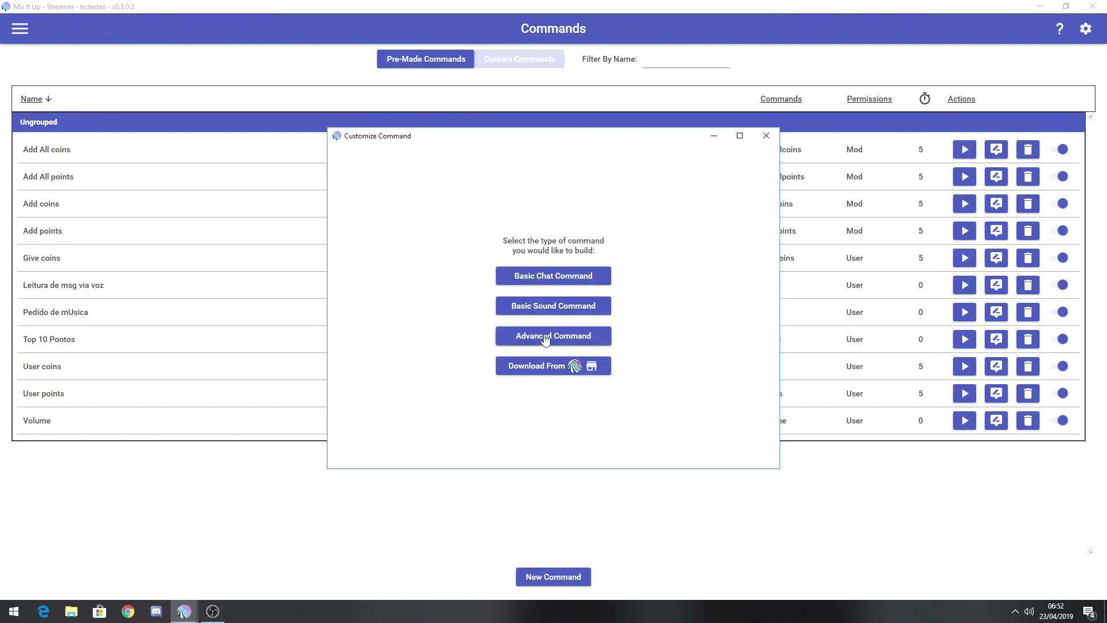
pyautogui.click(545, 338)
pyautogui.click(391, 167)
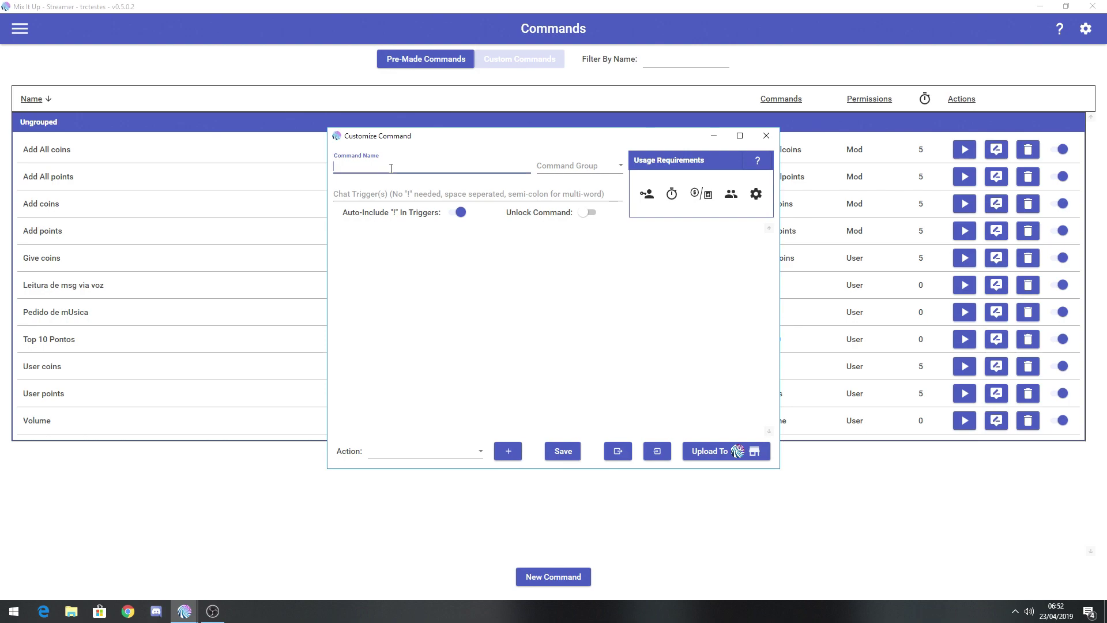
pyautogui.write('Cena 1')
pyautogui.click(367, 193)
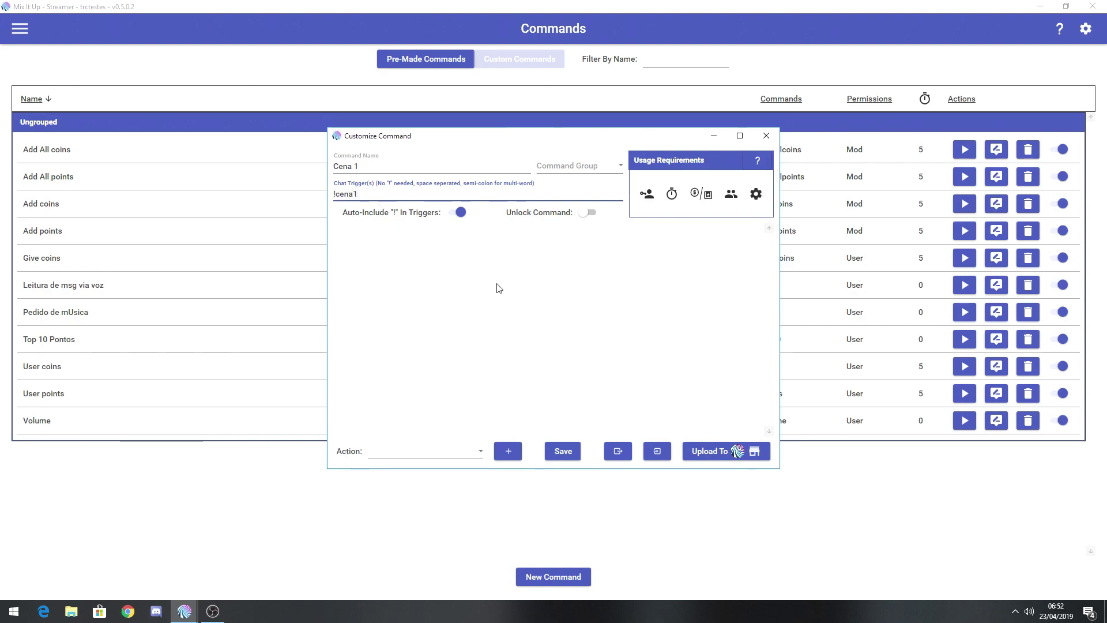
# Add a Streaming Software action targeting OBS Studio to the Cena 1 command.
pyautogui.click(482, 451)
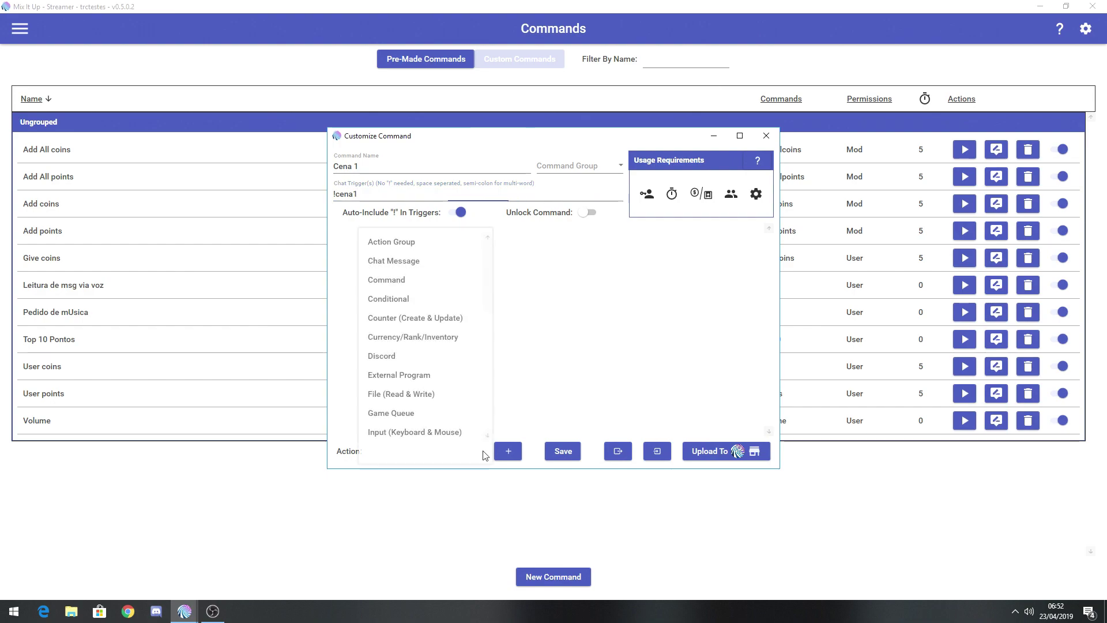
pyautogui.moveTo(488, 301); pyautogui.dragTo(488, 398)
pyautogui.click(440, 376)
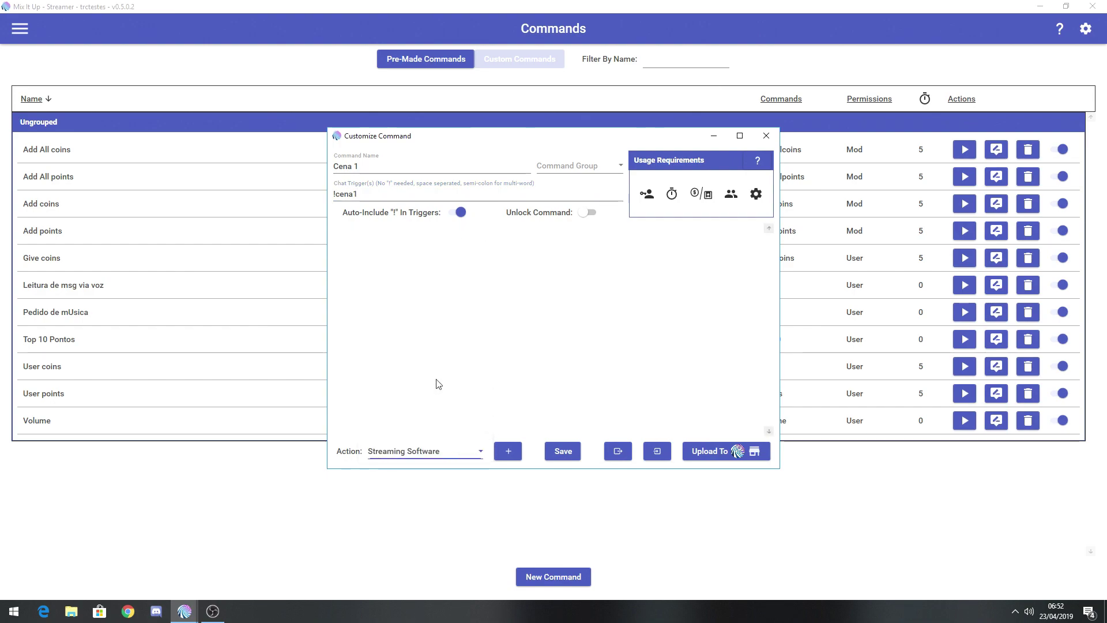
pyautogui.click(507, 451)
pyautogui.click(538, 279)
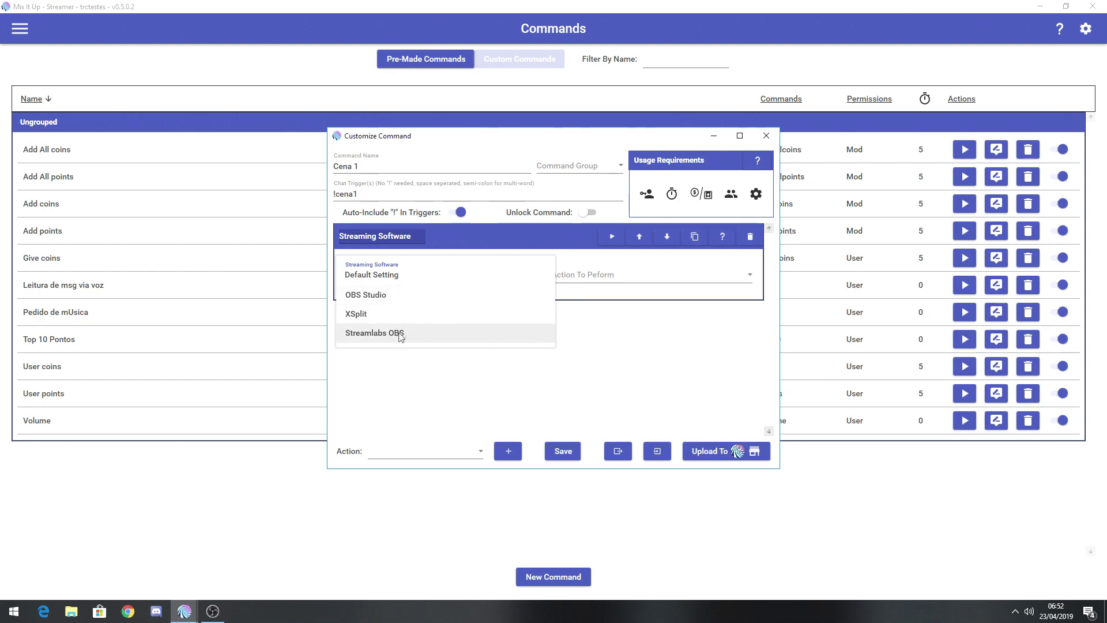
pyautogui.click(383, 297)
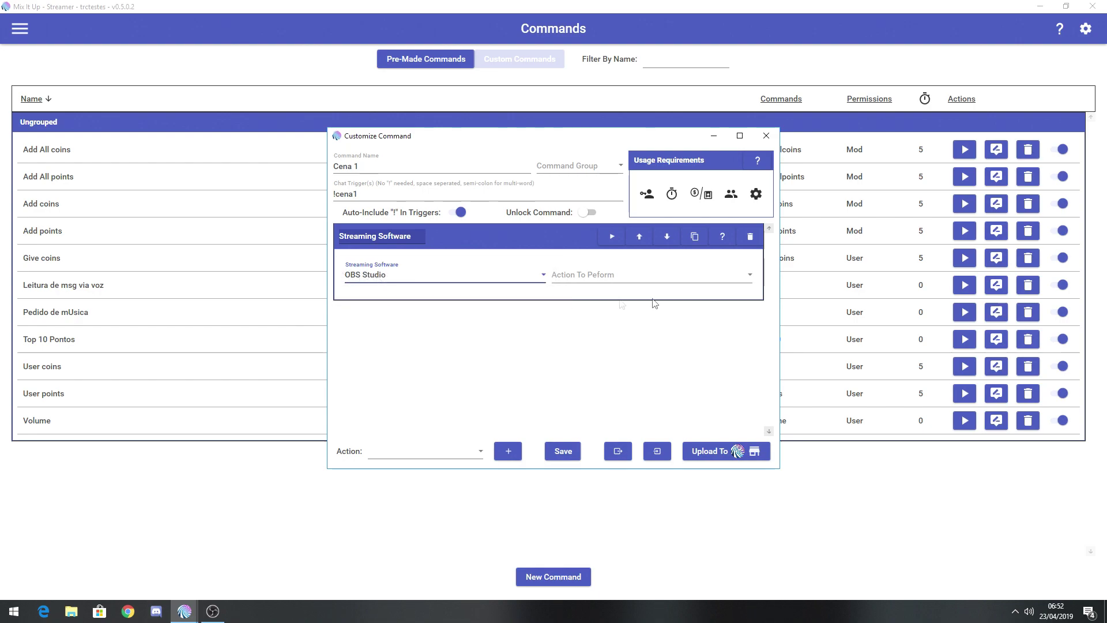
# Set the action to switch to scene 'Cena1', checking it in OBS, and save the command.
pyautogui.click(749, 276)
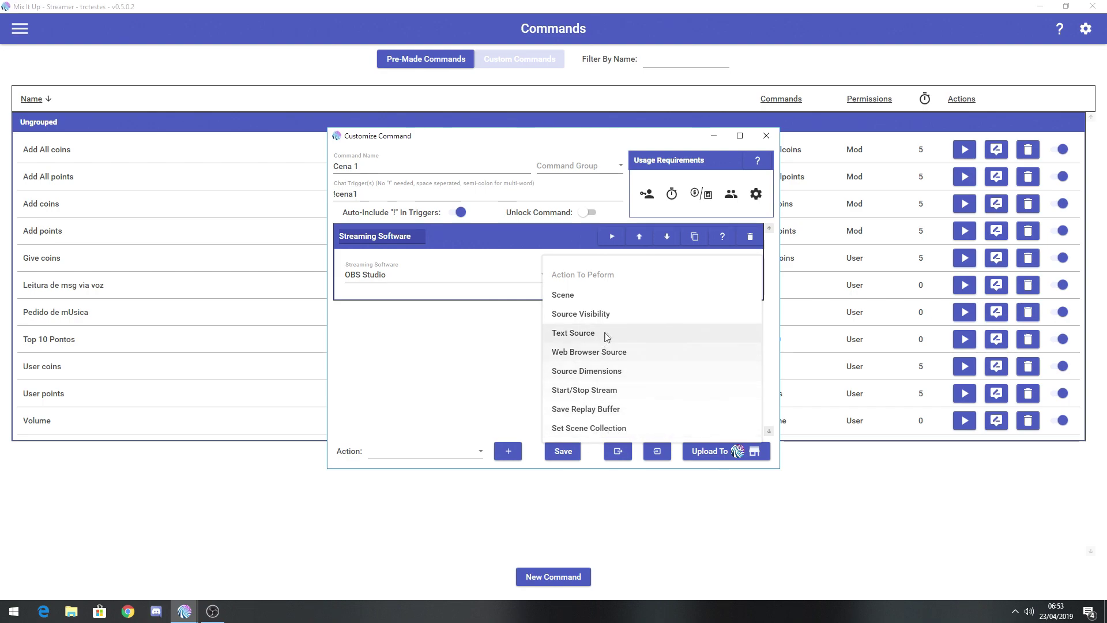
pyautogui.click(570, 295)
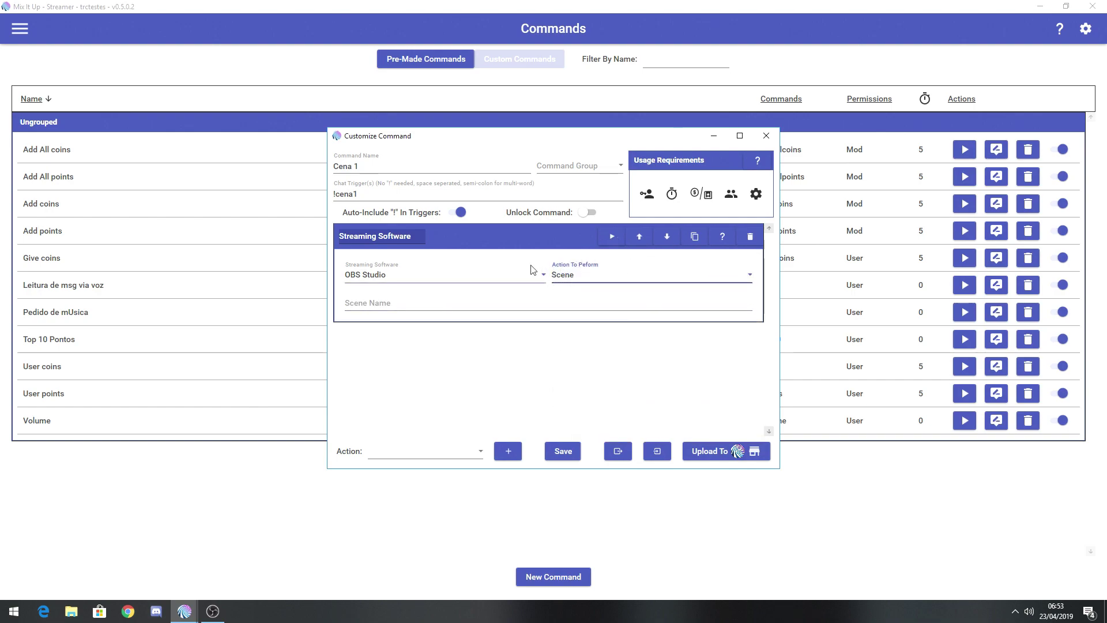
pyautogui.click(502, 307)
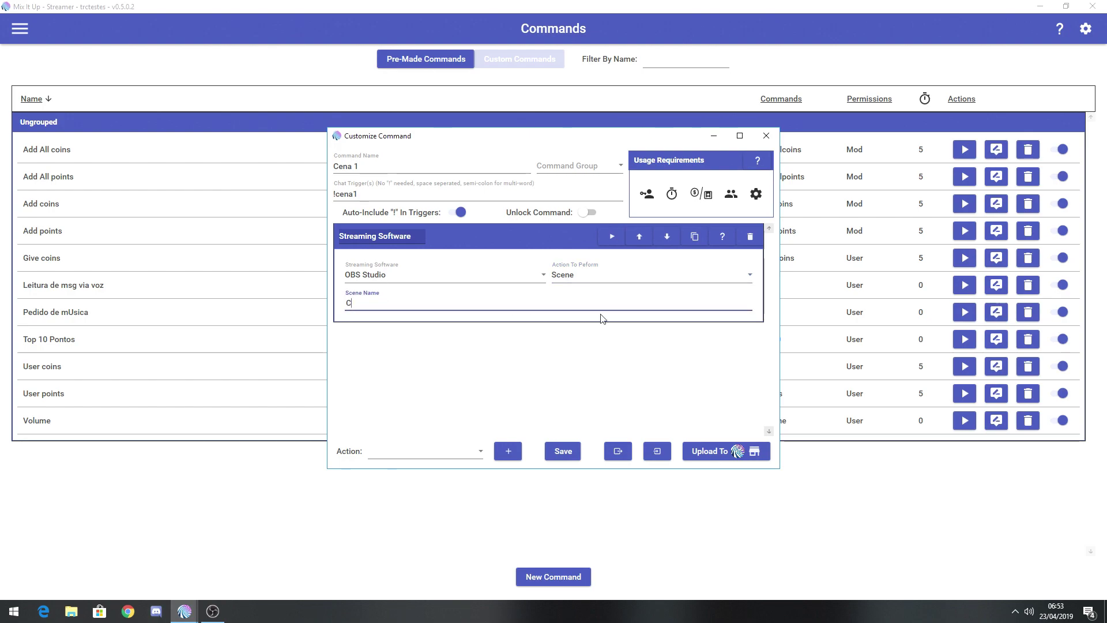
pyautogui.write('Cena1')
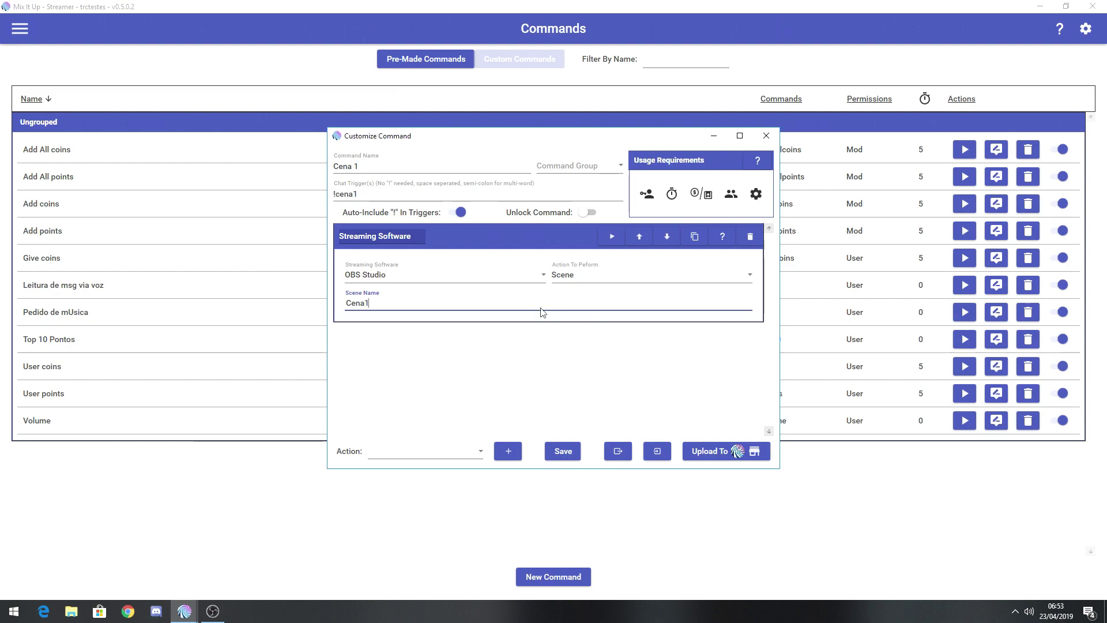
pyautogui.moveTo(211, 610)
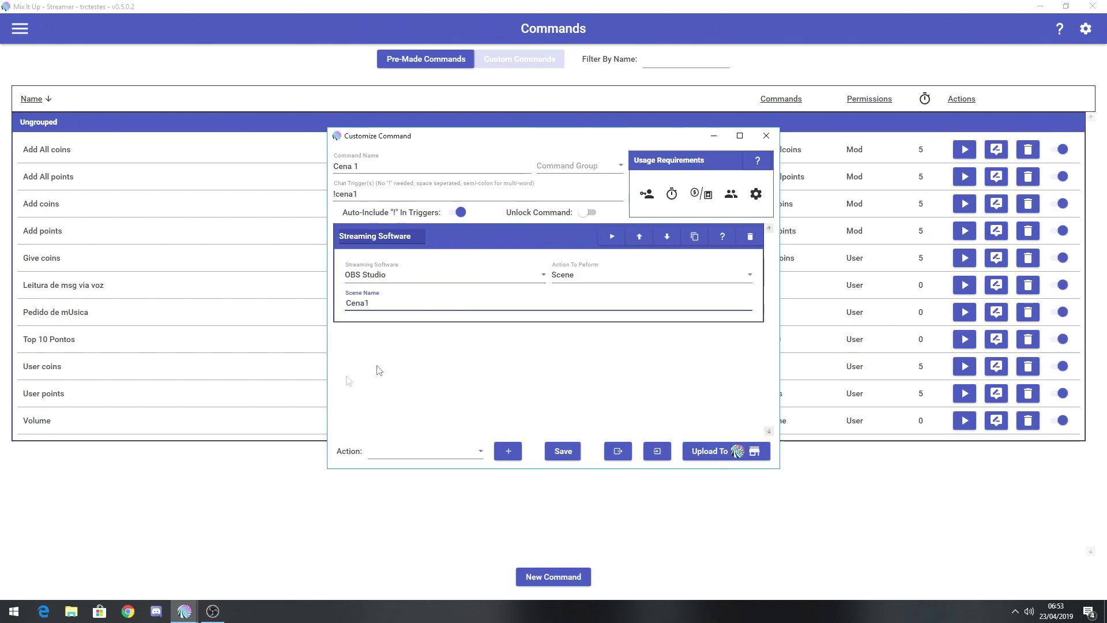
pyautogui.click(213, 611)
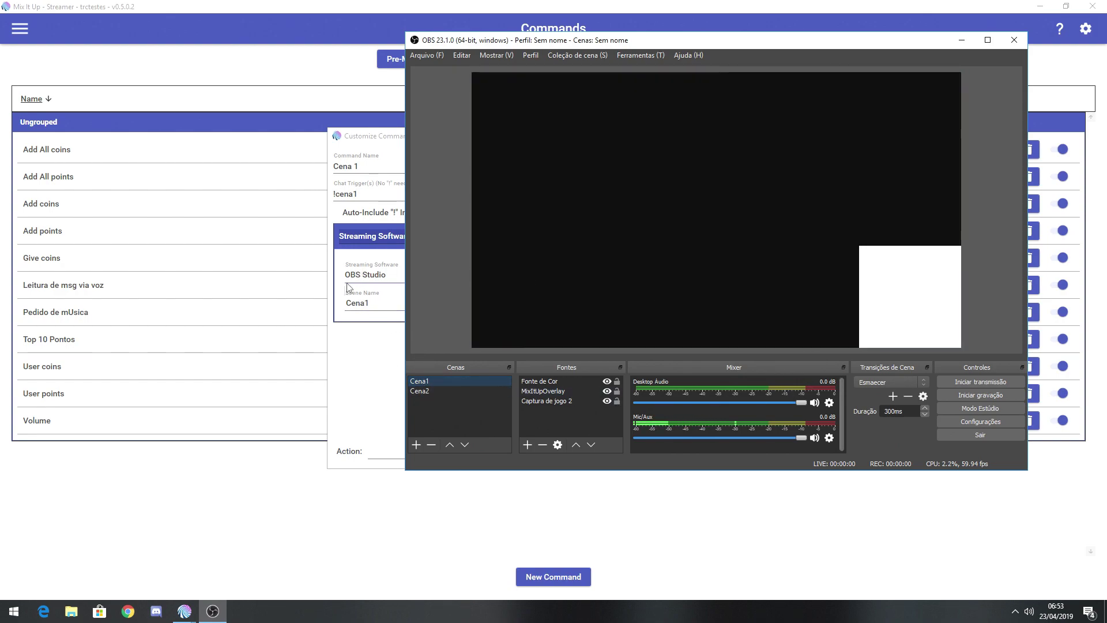
pyautogui.click(369, 353)
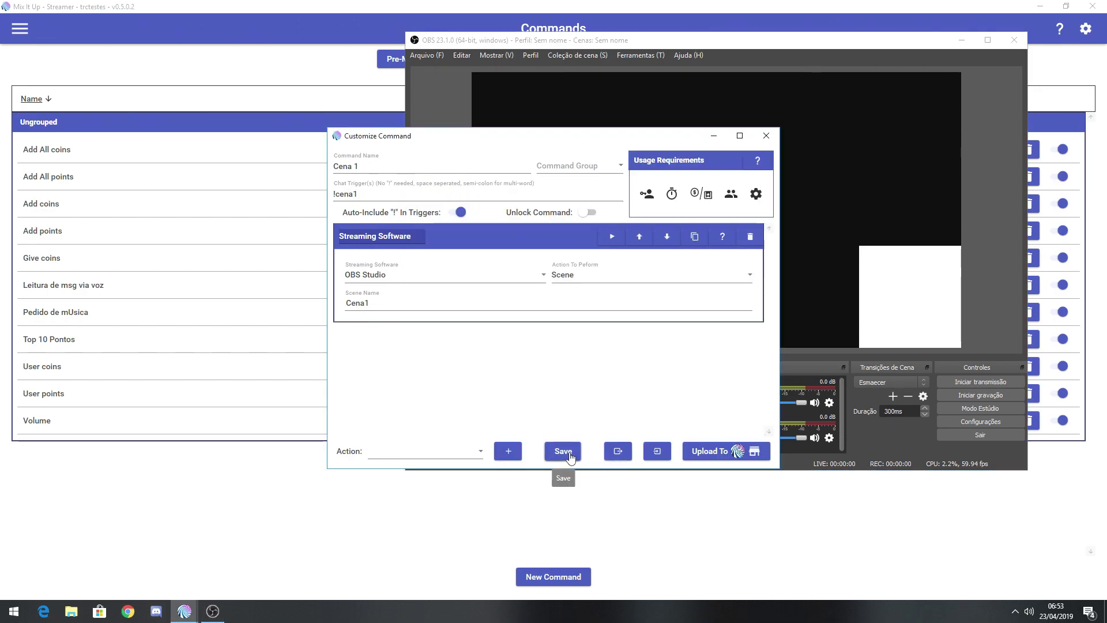
pyautogui.click(563, 451)
pyautogui.click(292, 492)
# Start an advanced command named 'Cena 2' with chat trigger '!cena2'.
pyautogui.click(540, 578)
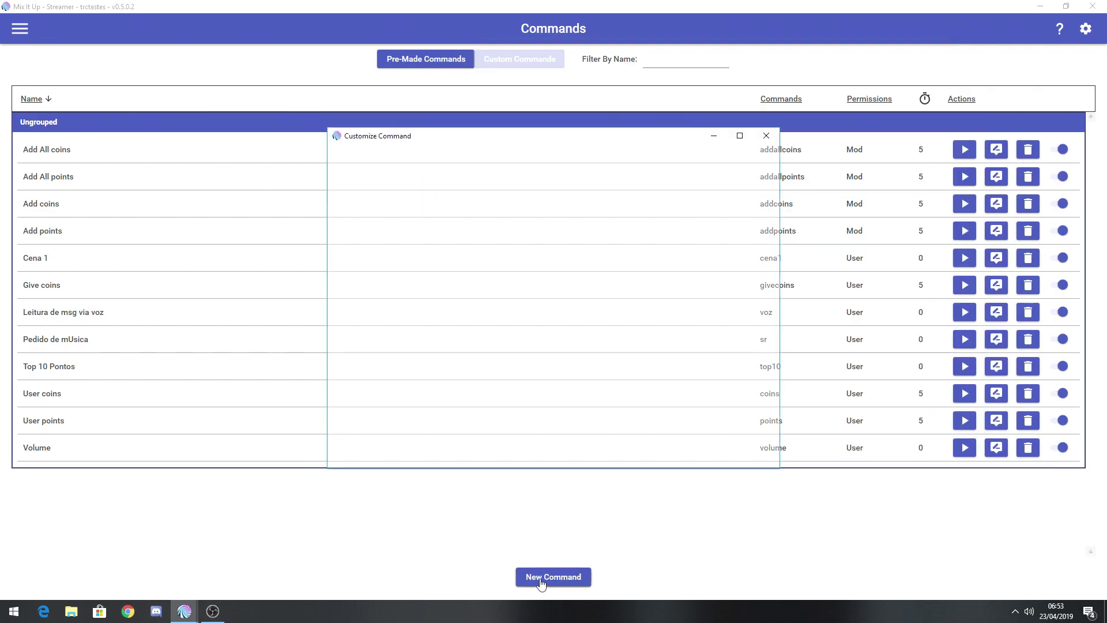
pyautogui.click(548, 333)
pyautogui.click(372, 167)
pyautogui.write('Cena 2')
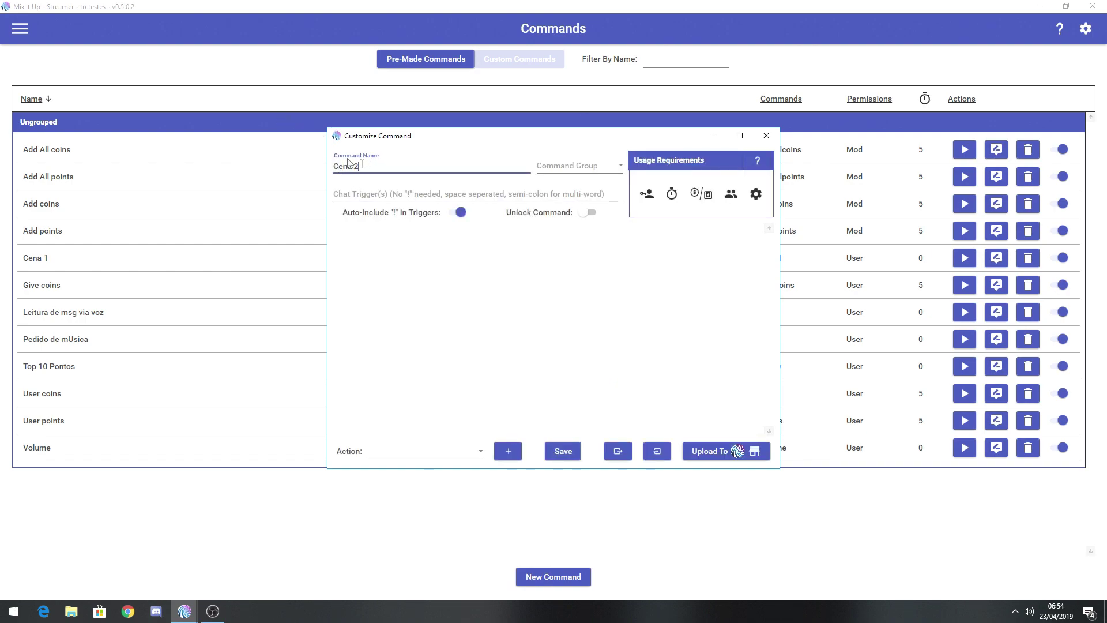
pyautogui.click(350, 196)
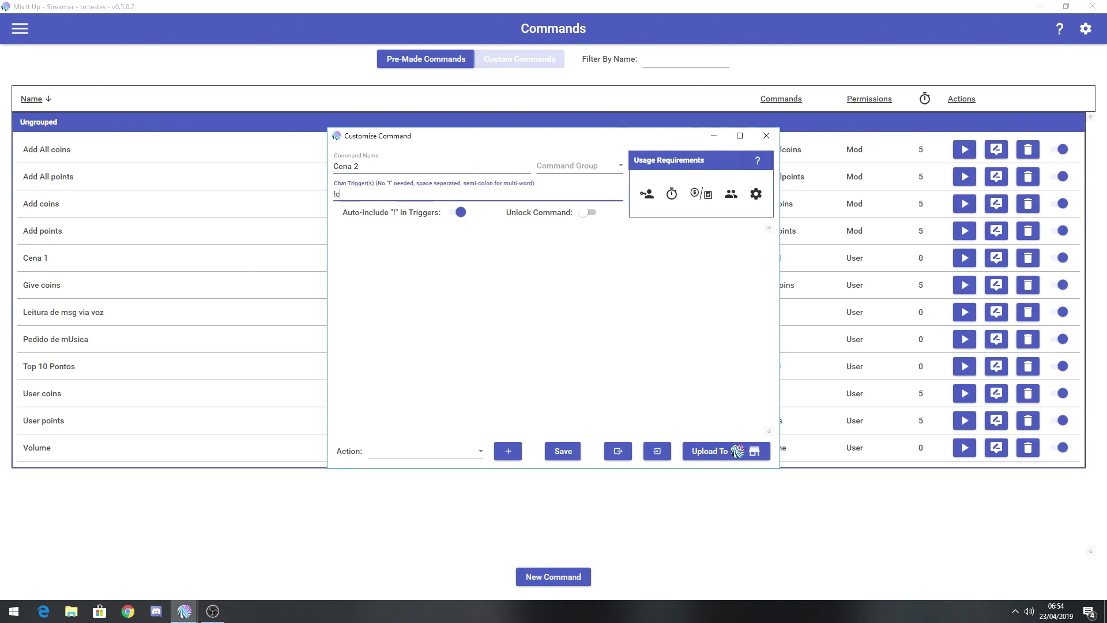
pyautogui.write('!cena2')
# Add an OBS Studio Scene action switching to 'Cena2' and save the Cena 2 command.
pyautogui.click(479, 451)
pyautogui.scroll(-1, 491, 358)
pyautogui.click(433, 398)
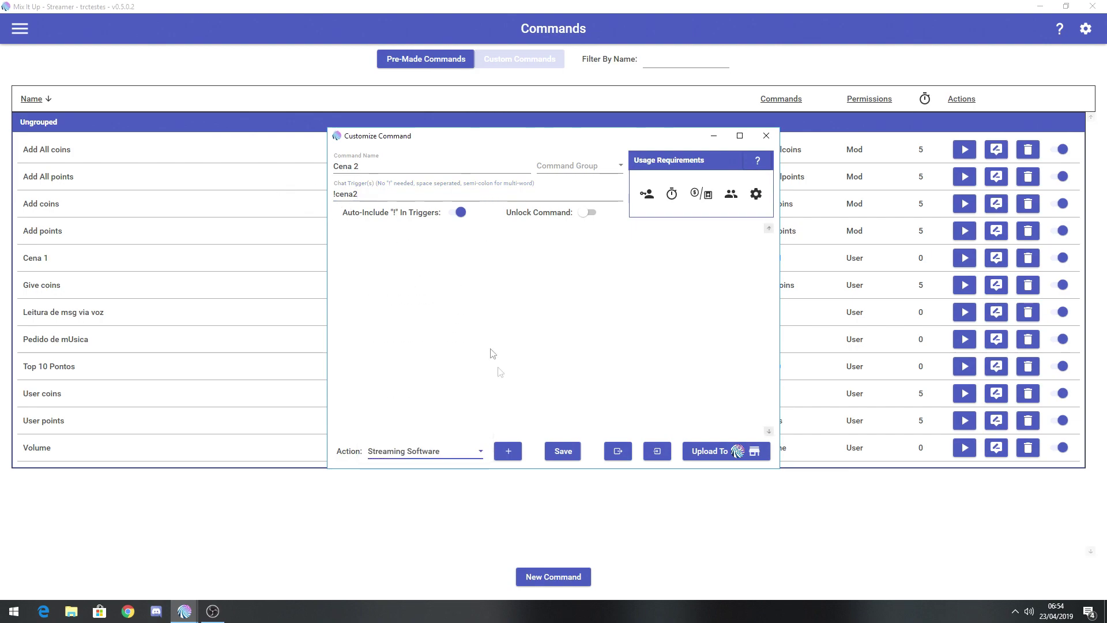
pyautogui.click(508, 451)
pyautogui.click(448, 275)
pyautogui.click(432, 296)
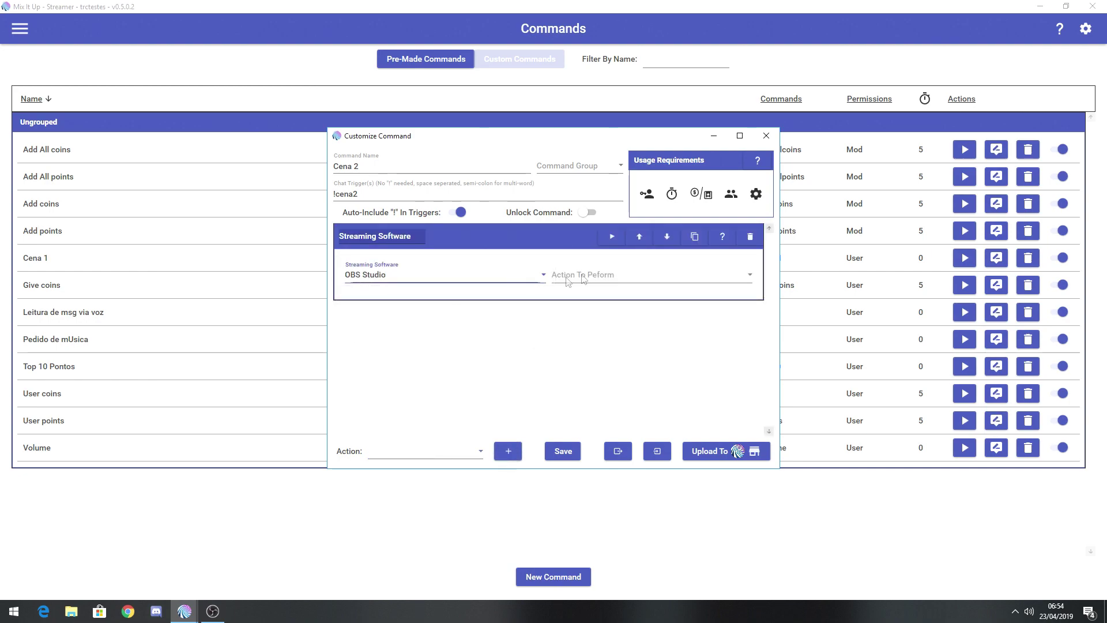
pyautogui.click(584, 276)
pyautogui.click(576, 292)
pyautogui.click(463, 304)
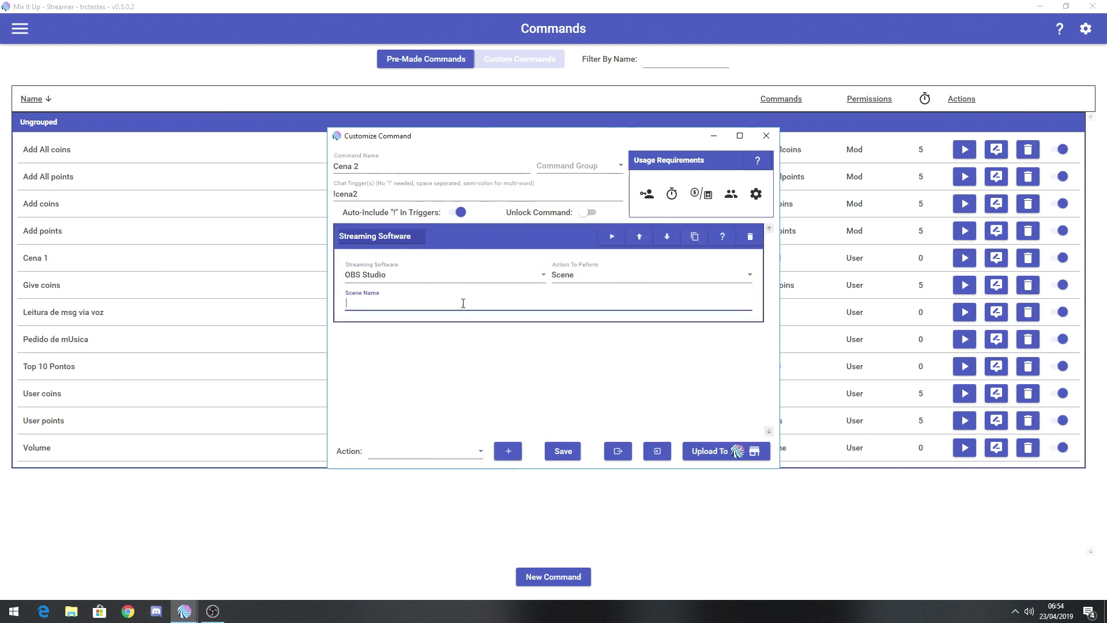
pyautogui.write('Cena2')
pyautogui.click(566, 451)
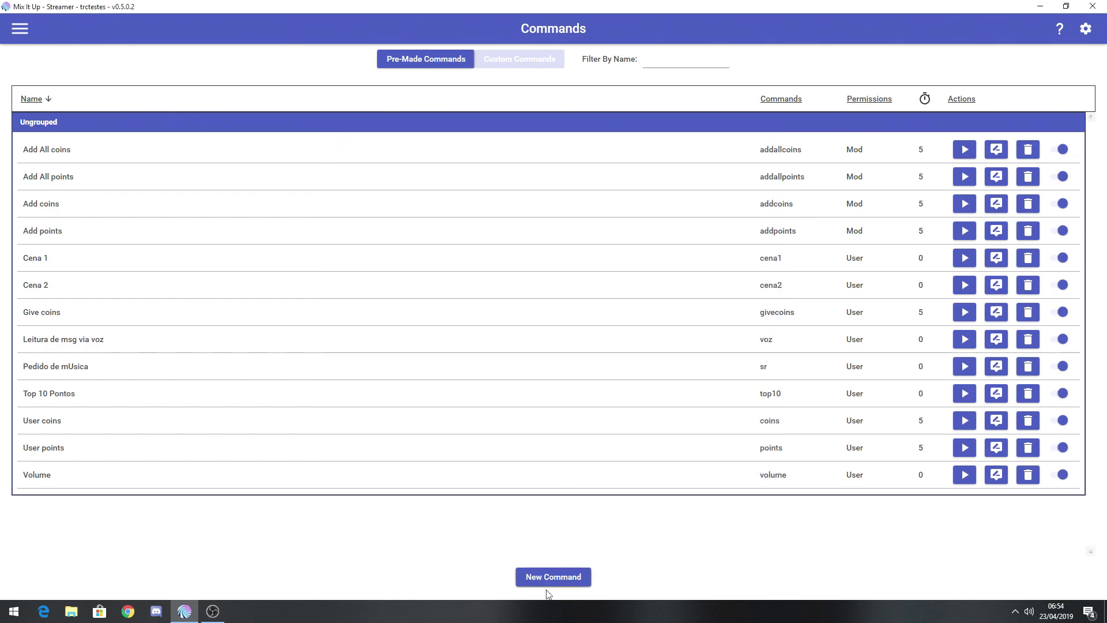
pyautogui.click(552, 576)
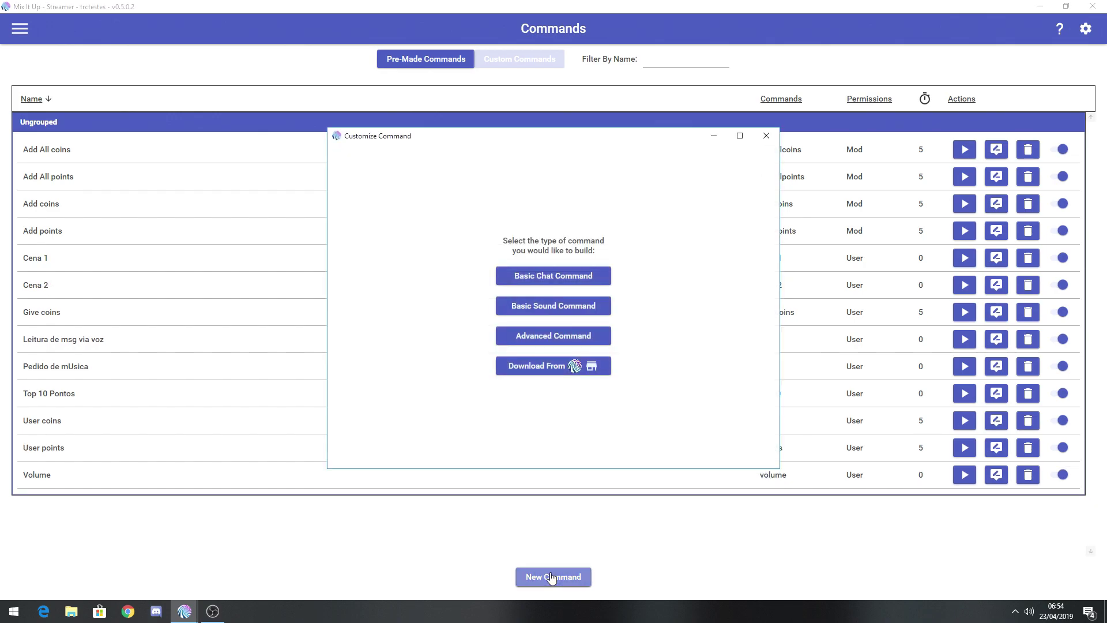
# Start an advanced command named 'Oculta' with chat trigger 'ocultarquadro'.
pyautogui.click(567, 337)
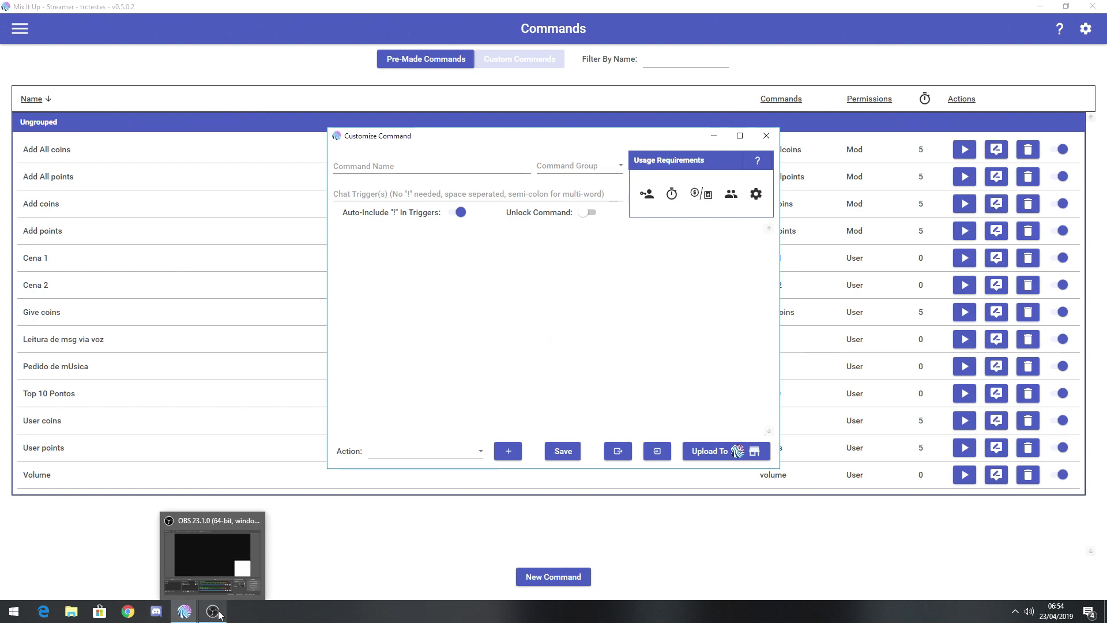
pyautogui.click(412, 167)
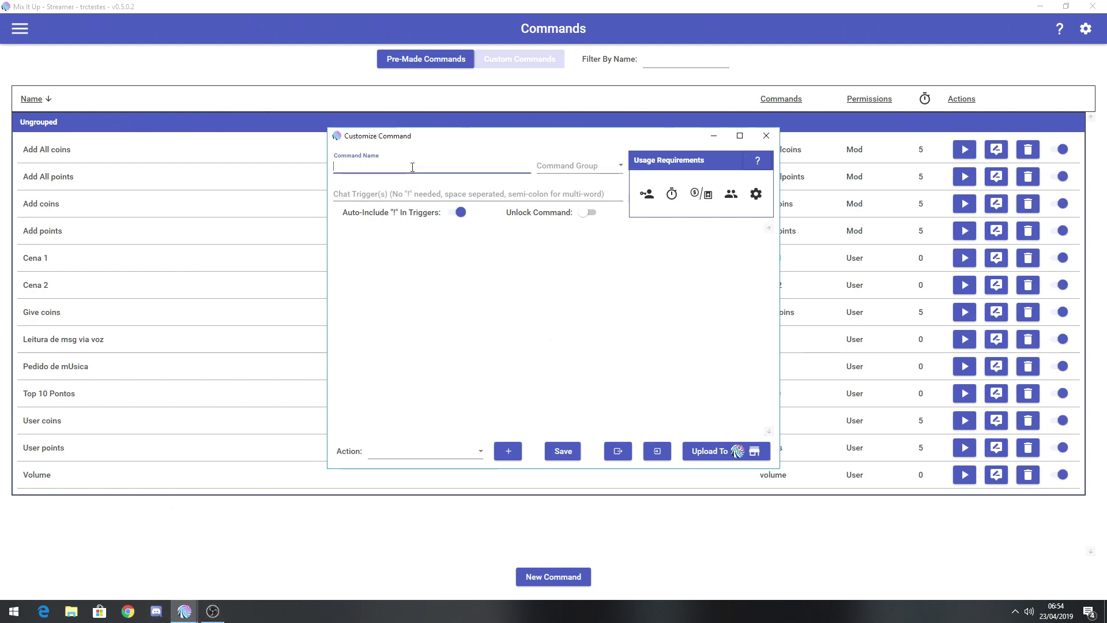
pyautogui.write('Oculta')
pyautogui.click(382, 192)
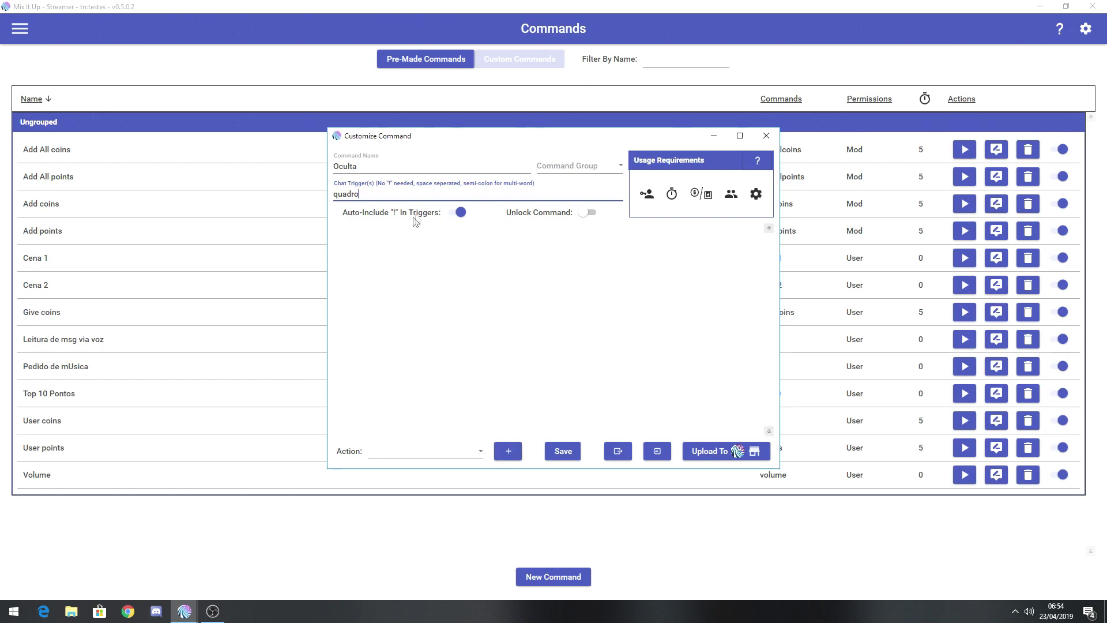
pyautogui.hotkey('ctrl', 'a')
pyautogui.write('ocultarqua')
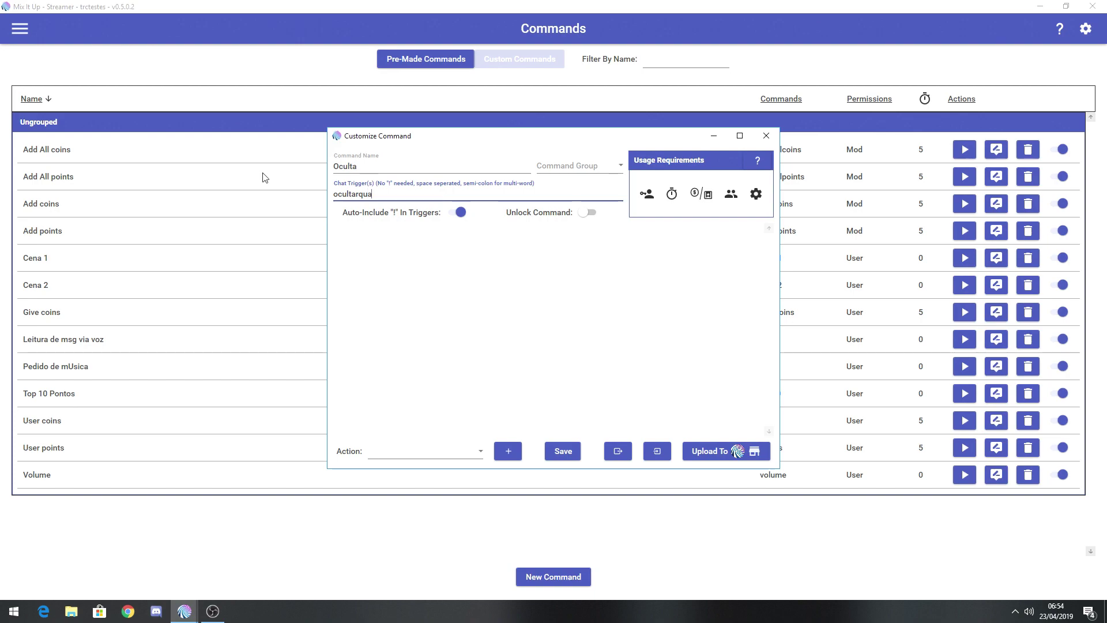
# Add a Streaming Software action using OBS Studio's Source Visibility, then switch to OBS.
pyautogui.click(483, 451)
pyautogui.scroll(-2, 483, 330)
pyautogui.scroll(-4, 483, 330)
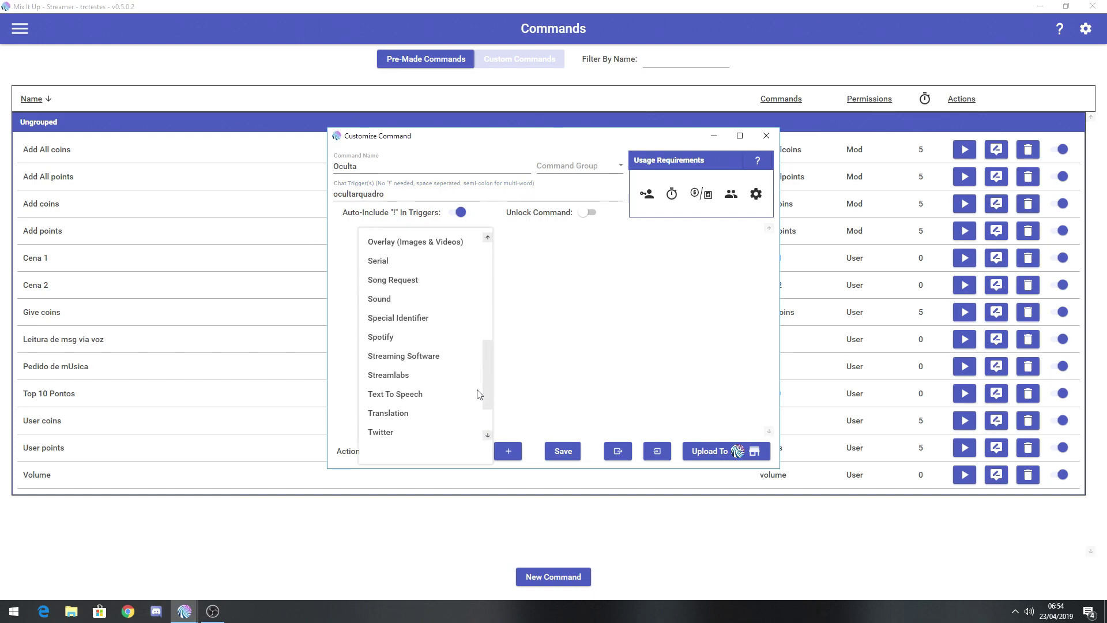
pyautogui.click(485, 355)
pyautogui.click(508, 453)
pyautogui.click(527, 279)
pyautogui.click(621, 275)
pyautogui.click(620, 275)
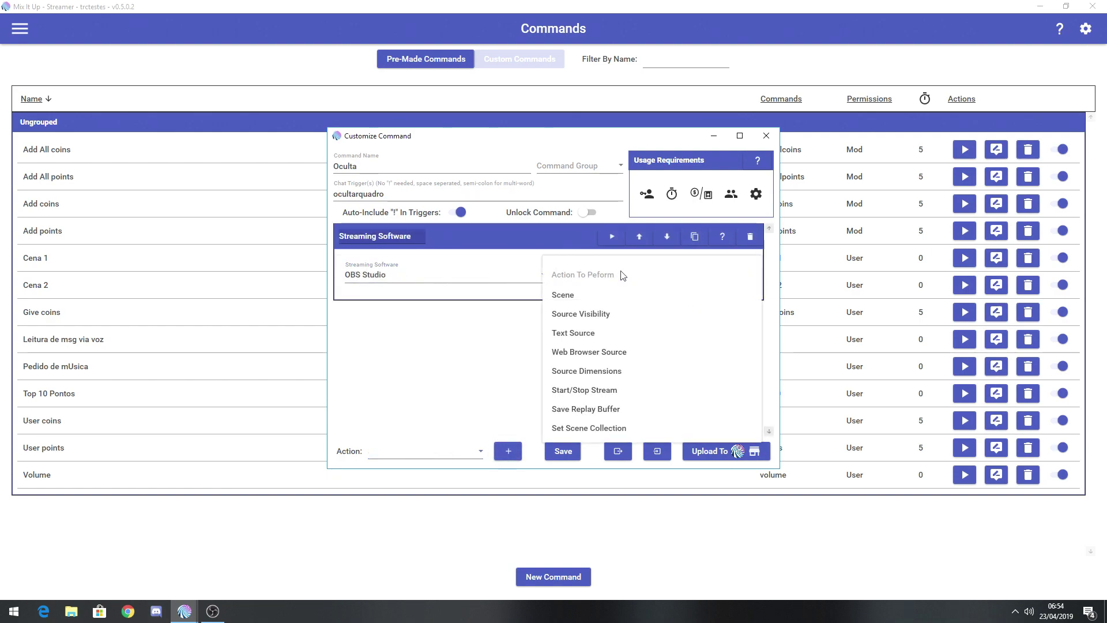
pyautogui.click(568, 318)
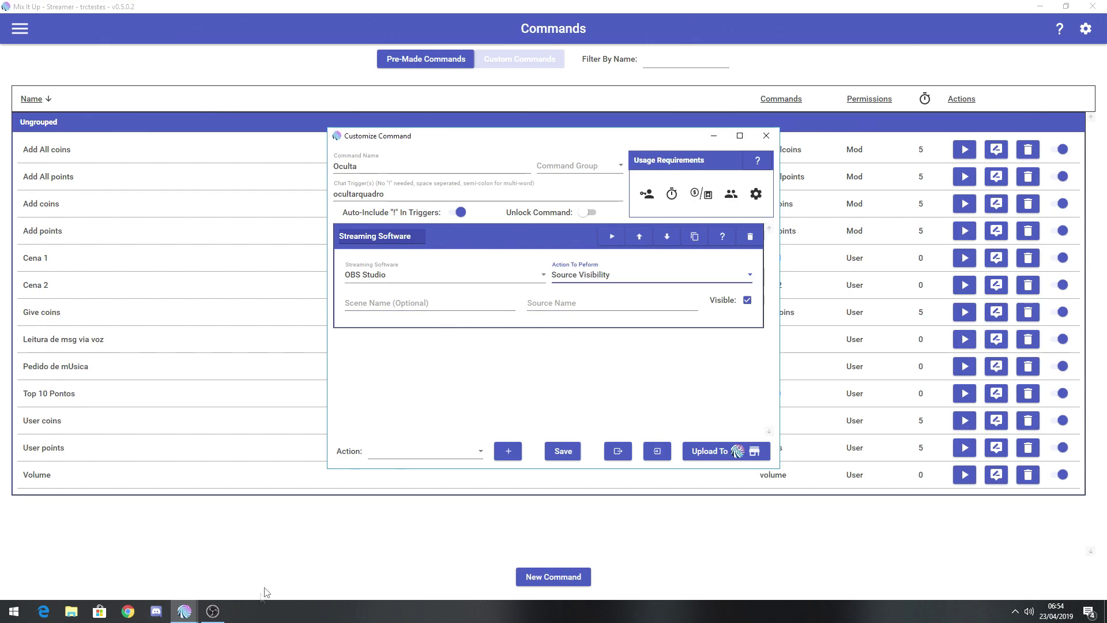
pyautogui.click(204, 614)
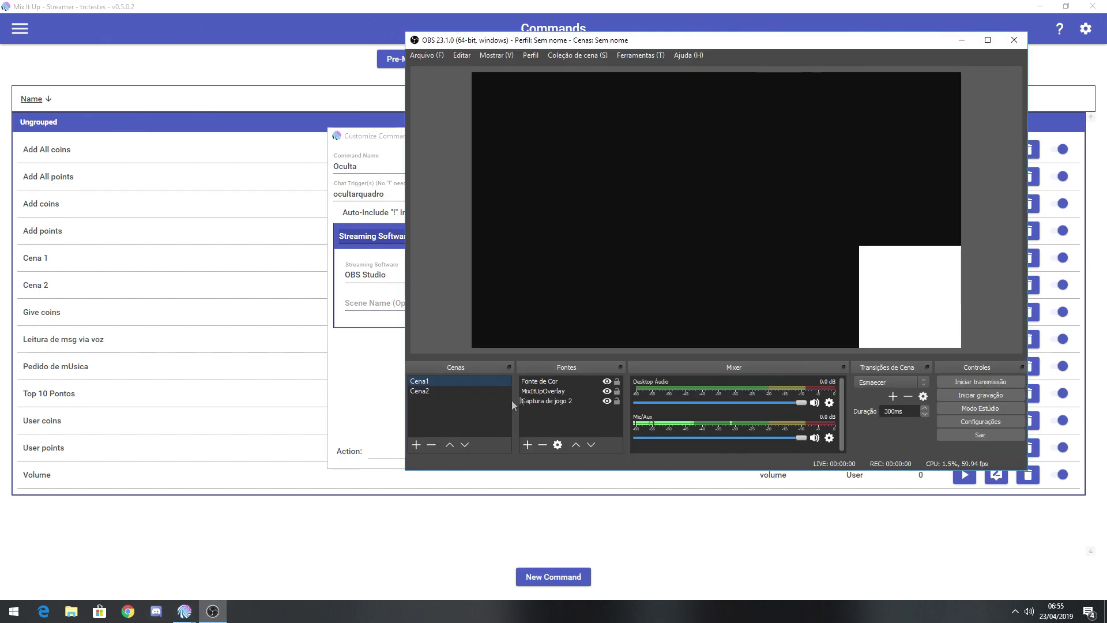
# Compare scenes Cena2 and Cena1 in OBS, then start renaming the Fonte de Cor source.
pyautogui.click(427, 394)
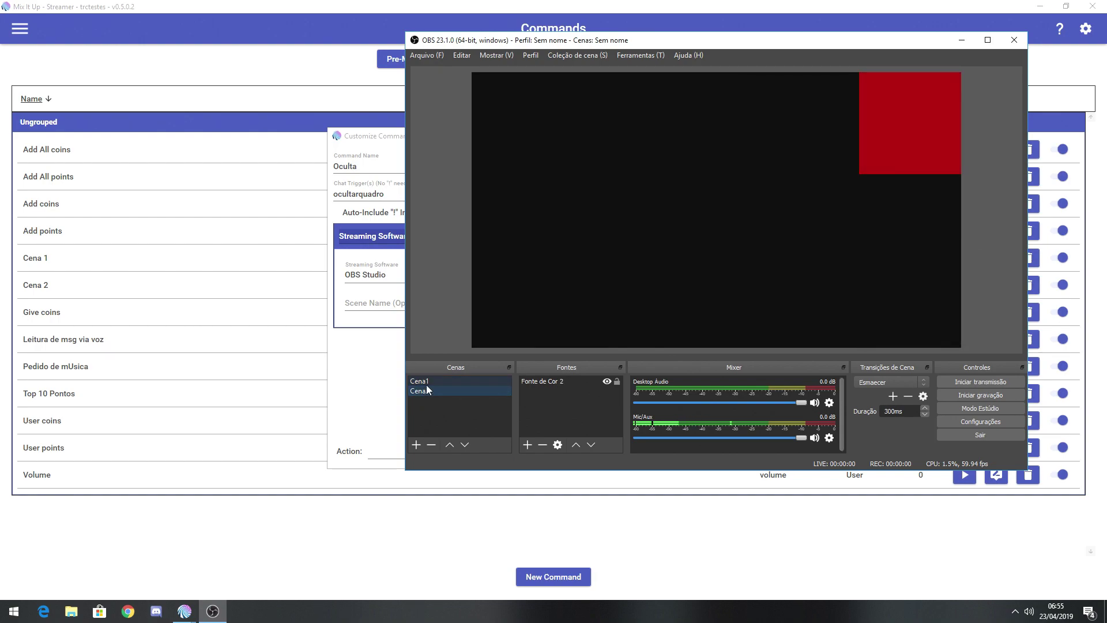
pyautogui.click(428, 383)
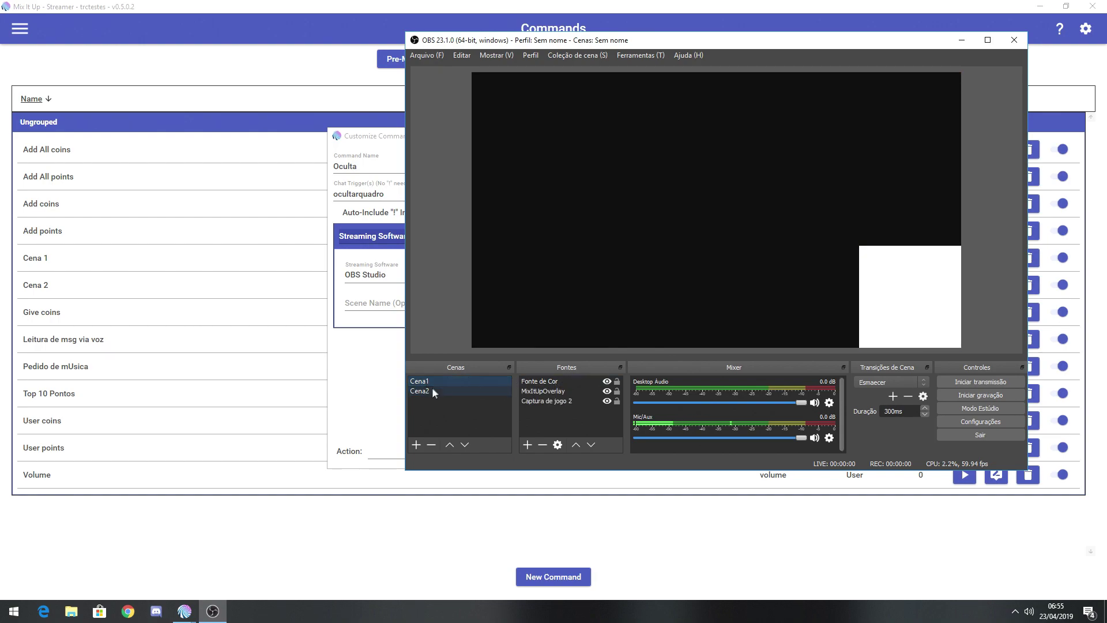
pyautogui.click(432, 391)
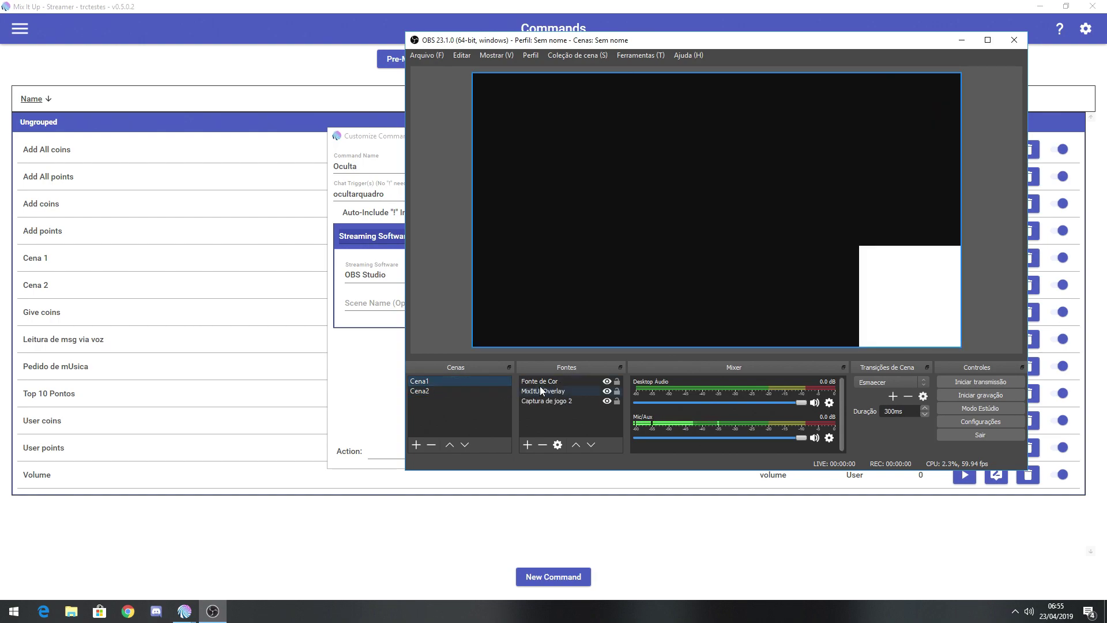
pyautogui.click(541, 381)
pyautogui.rightClick(542, 383)
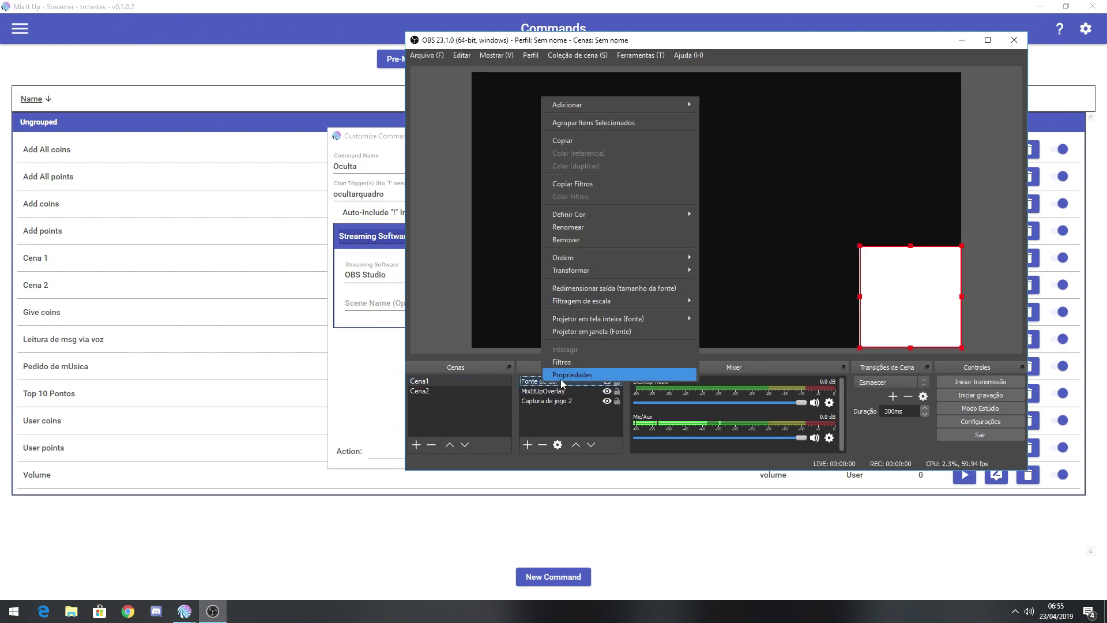
pyautogui.click(583, 228)
pyautogui.moveTo(564, 382); pyautogui.dragTo(524, 381)
pyautogui.hotkey('ctrl', 'c')
# Set the Oculta action's source name to 'Fonte de Cor', uncheck Visible, and save.
pyautogui.click(586, 515)
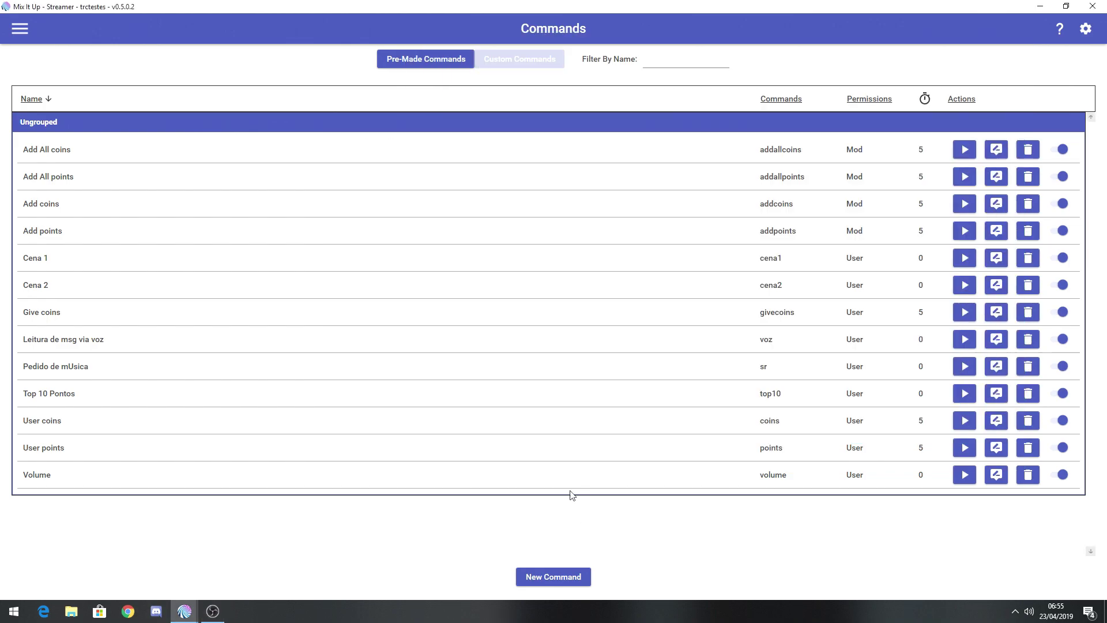
pyautogui.moveTo(185, 610)
pyautogui.click(214, 573)
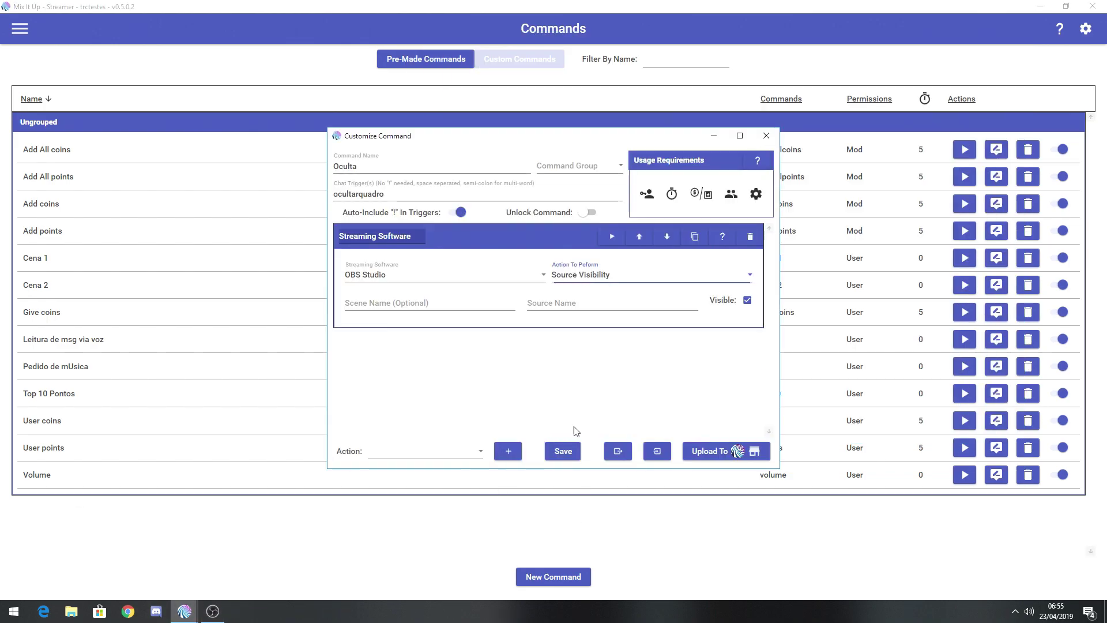
pyautogui.click(614, 306)
pyautogui.hotkey('ctrl', 'v')
pyautogui.click(748, 300)
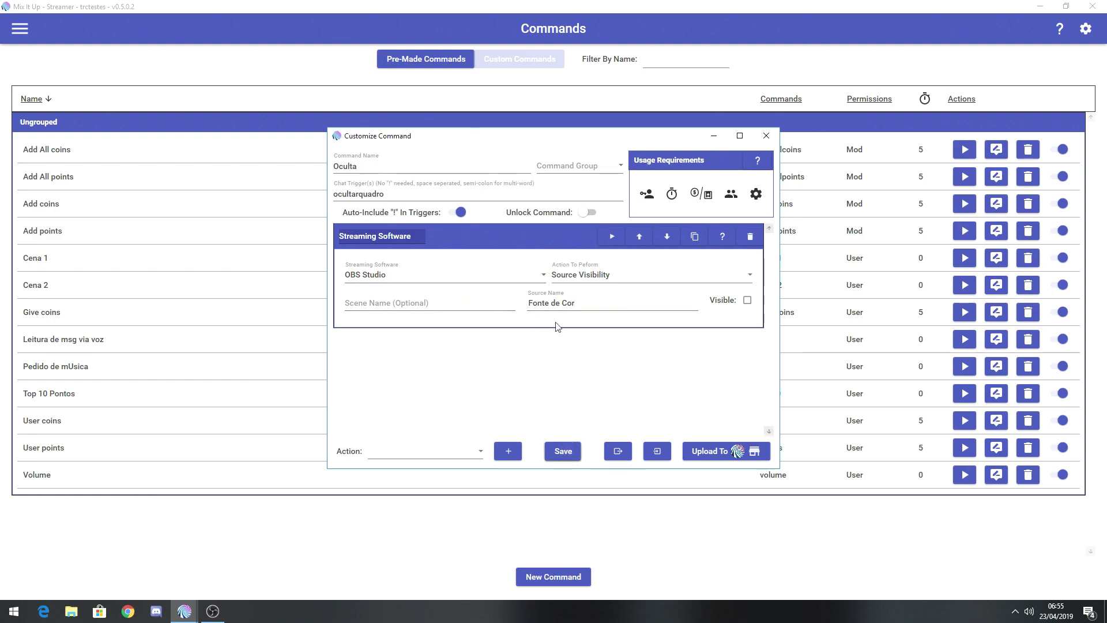
pyautogui.click(564, 459)
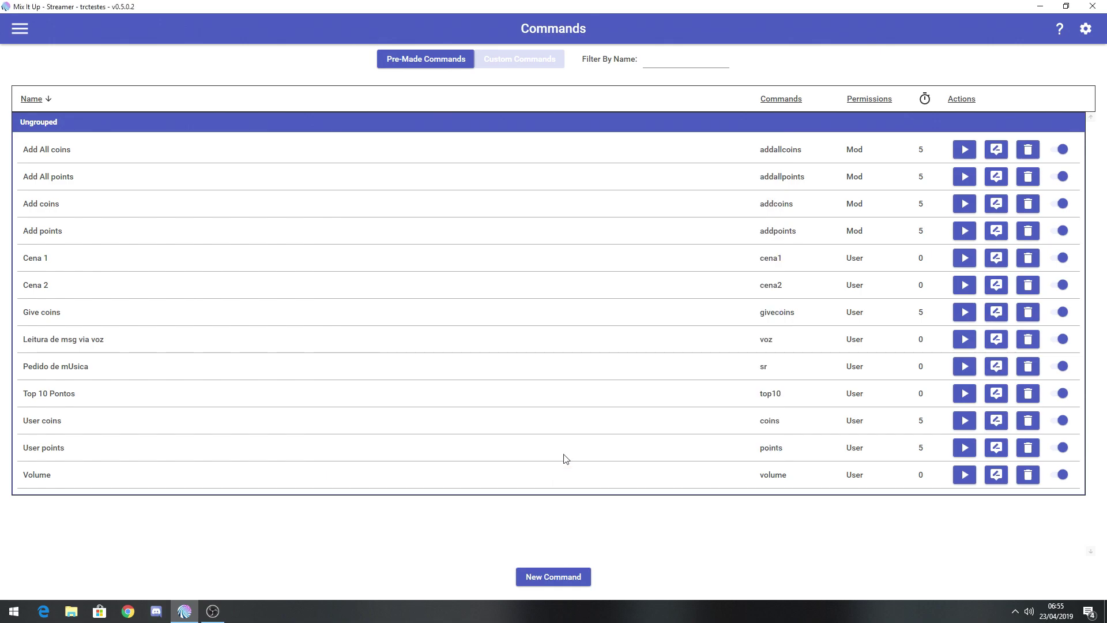
# Minimize OBS and switch Mix It Up to its Chat page.
pyautogui.click(212, 612)
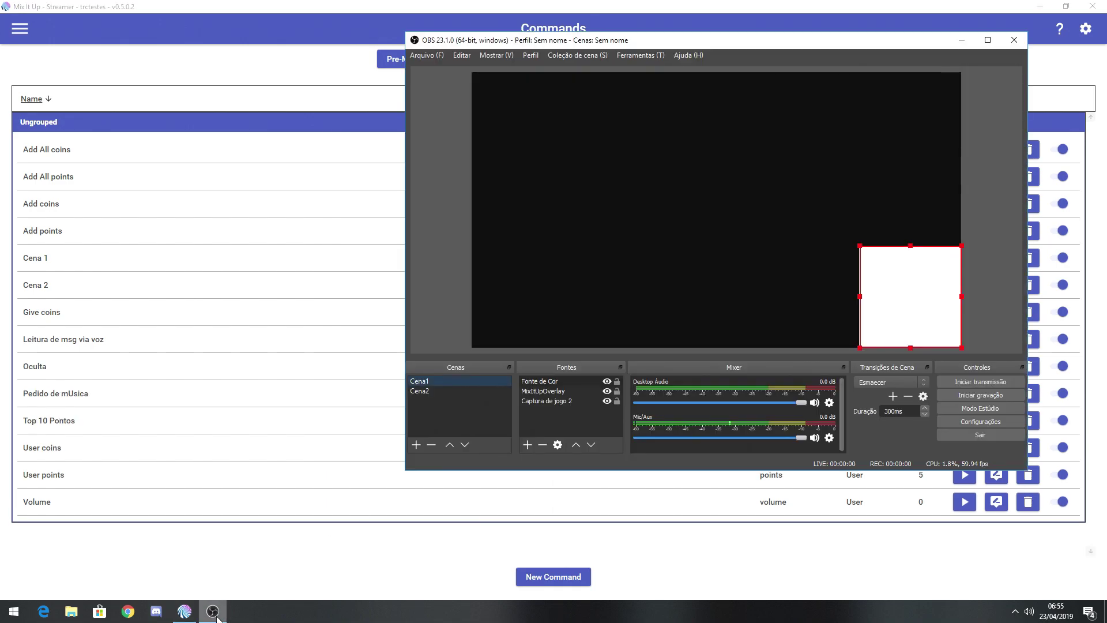
pyautogui.click(216, 616)
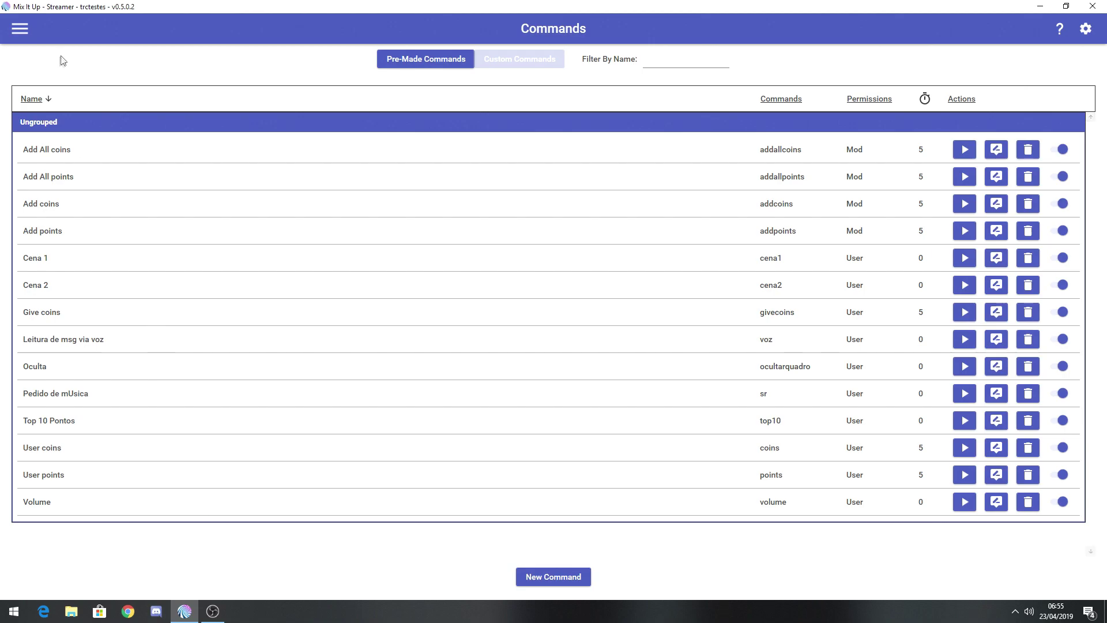
pyautogui.click(21, 30)
pyautogui.click(42, 71)
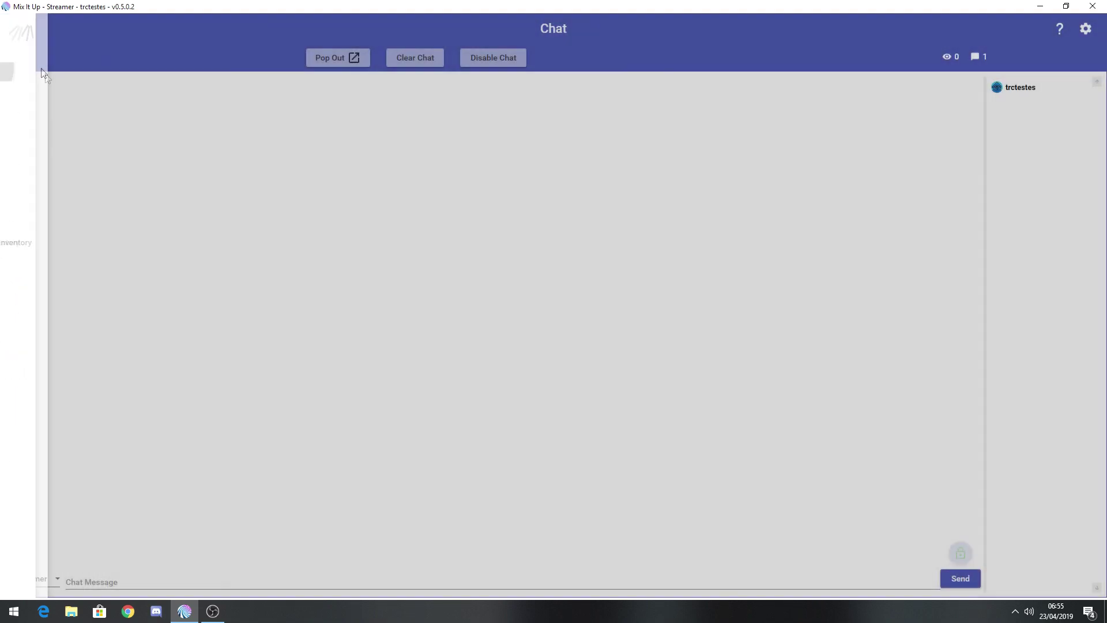
# Arrange Mix It Up at top-left and OBS to the right so both are visible.
pyautogui.click(1066, 7)
pyautogui.moveTo(644, 36); pyautogui.dragTo(689, 33)
pyautogui.click(288, 243)
pyautogui.click(242, 377)
pyautogui.moveTo(404, 69); pyautogui.dragTo(346, 193)
pyautogui.moveTo(679, 36); pyautogui.dragTo(714, 37)
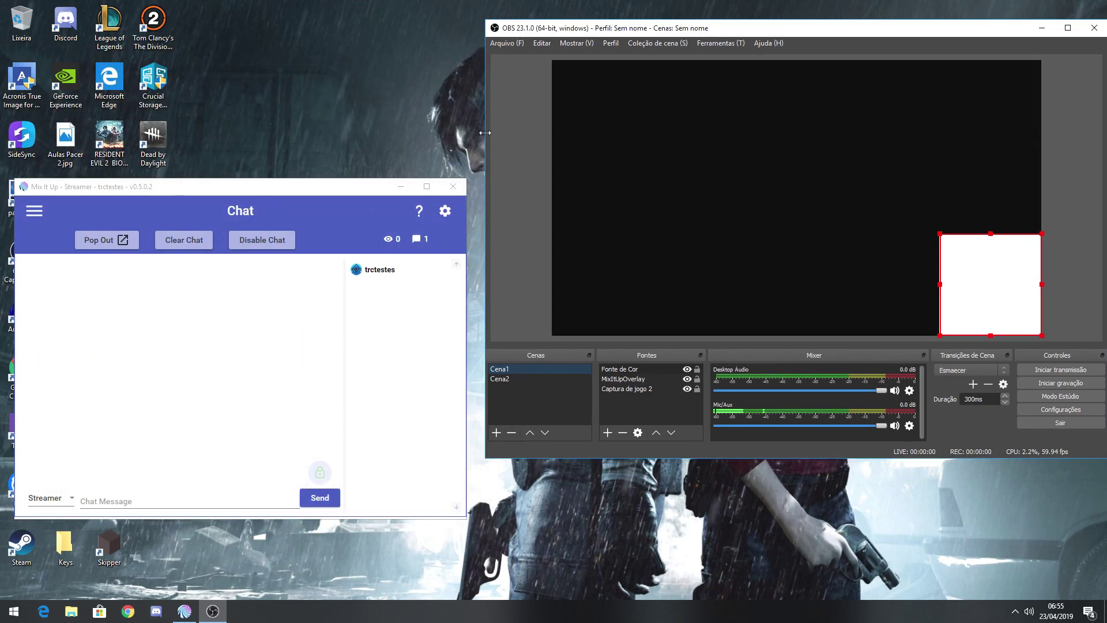
pyautogui.moveTo(380, 187); pyautogui.dragTo(398, 39)
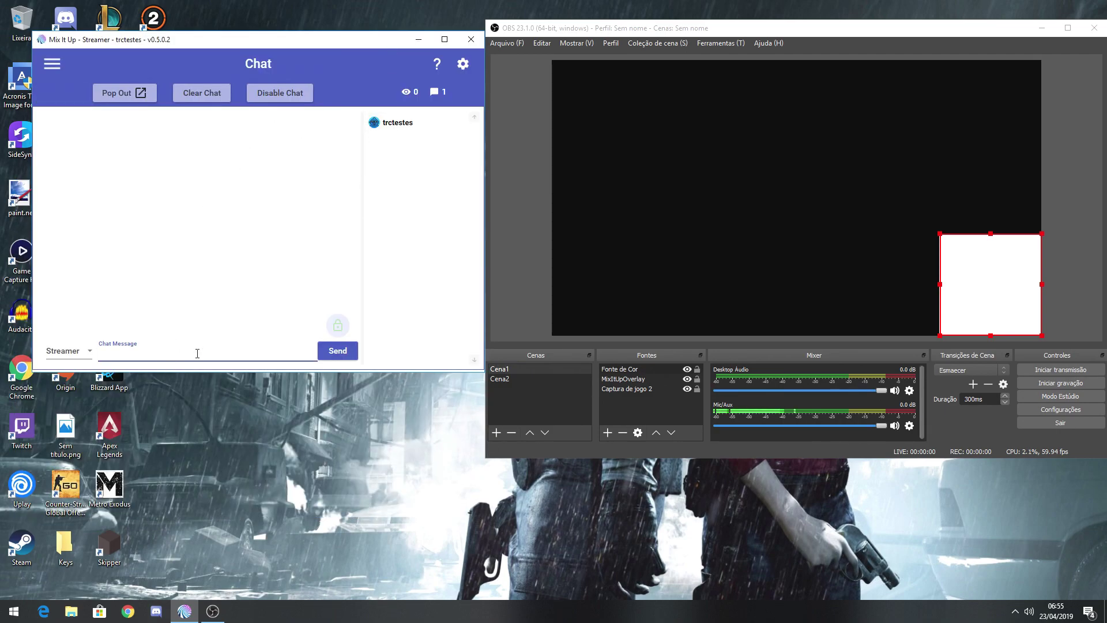
# Send !cena2, !cena1 and !ocultarquadro in chat to test the OBS scene and square commands.
pyautogui.write('!cena2')
pyautogui.press('Return')
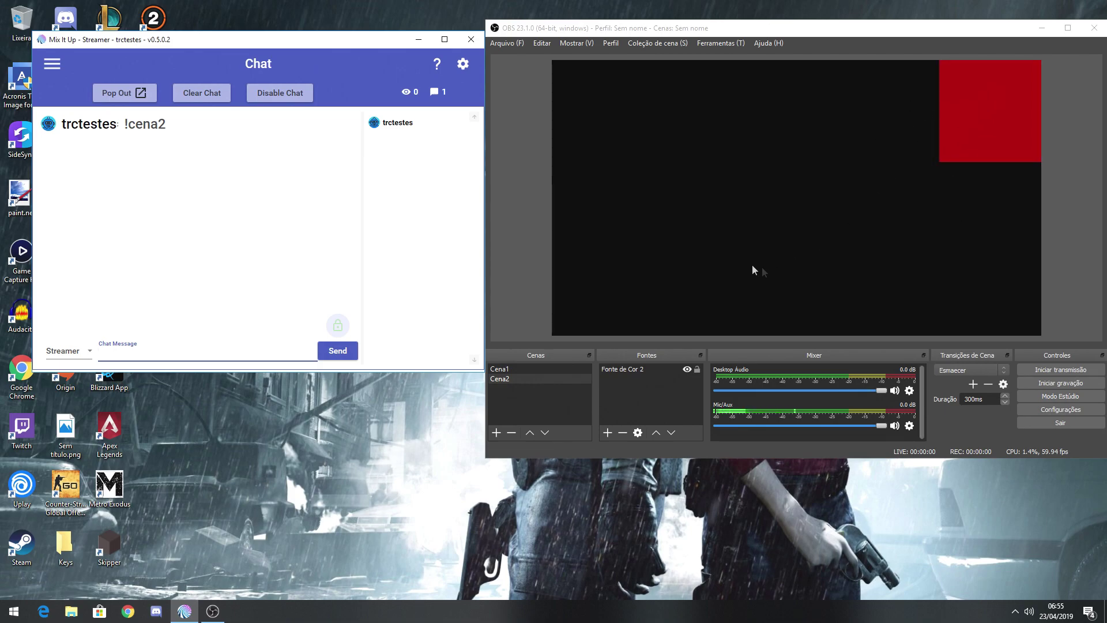
pyautogui.write('!cena1')
pyautogui.press('Return')
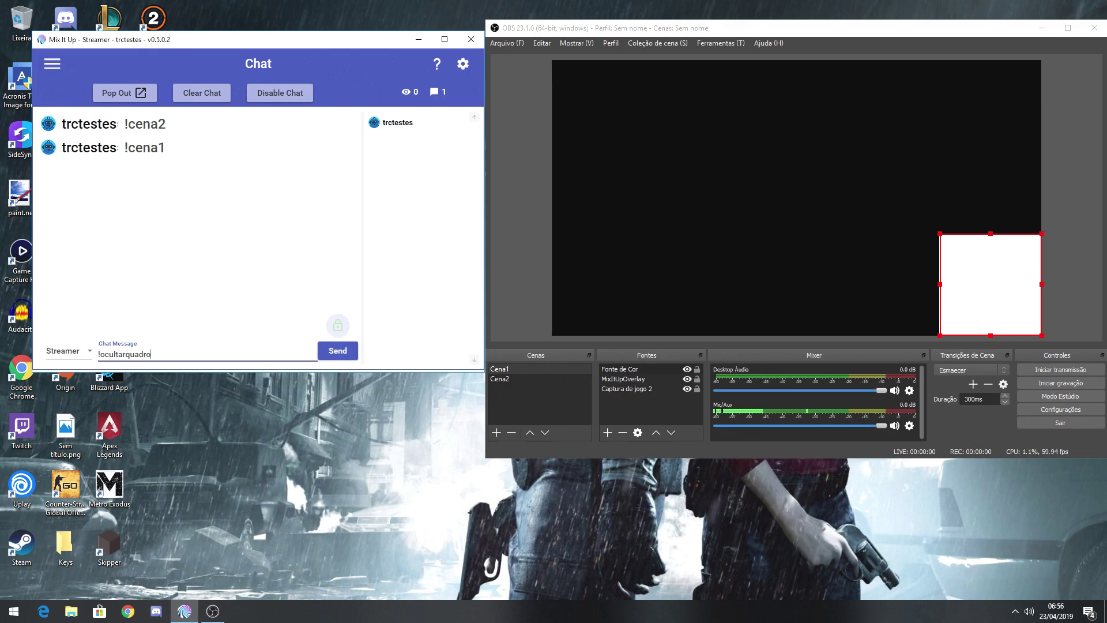
pyautogui.press('Return')
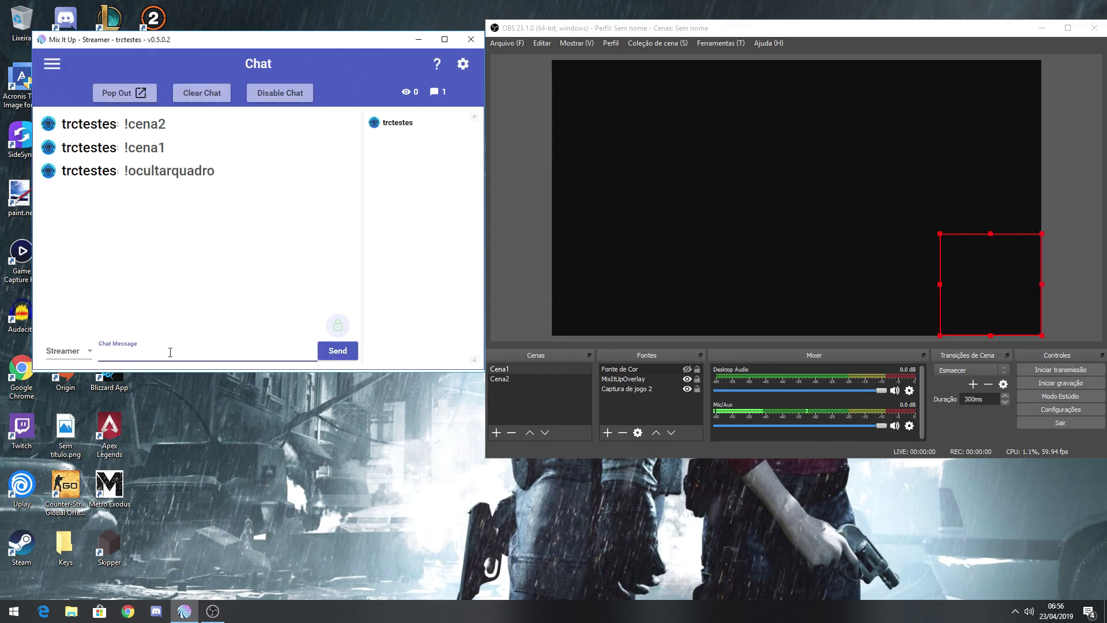
# Make the Fonte de Cor source visible again in OBS.
pyautogui.click(661, 370)
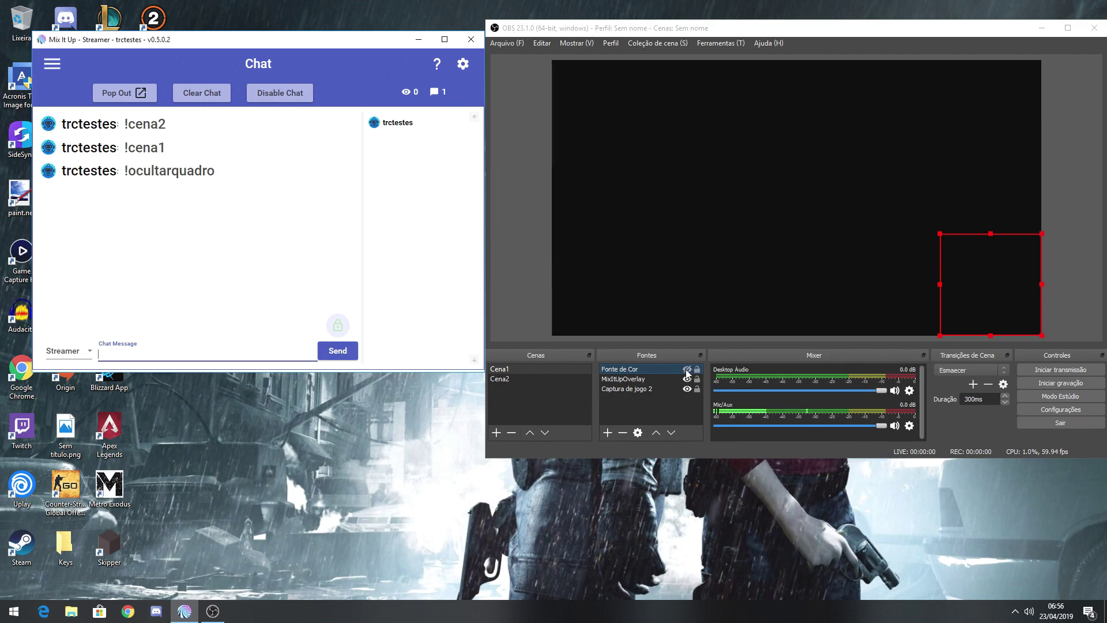
pyautogui.click(687, 371)
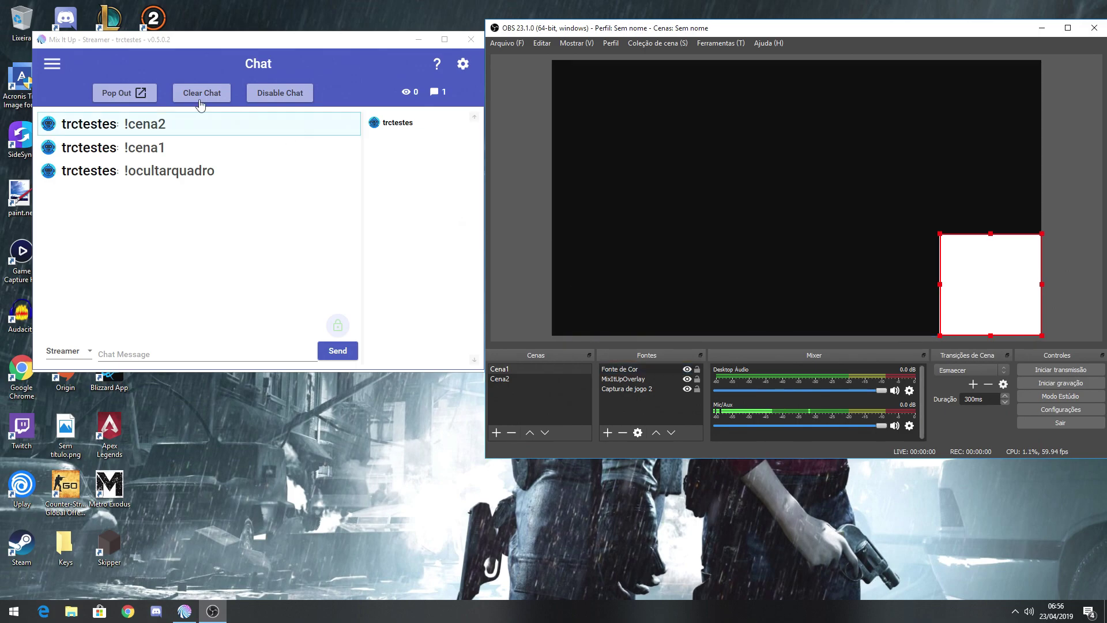
pyautogui.click(53, 64)
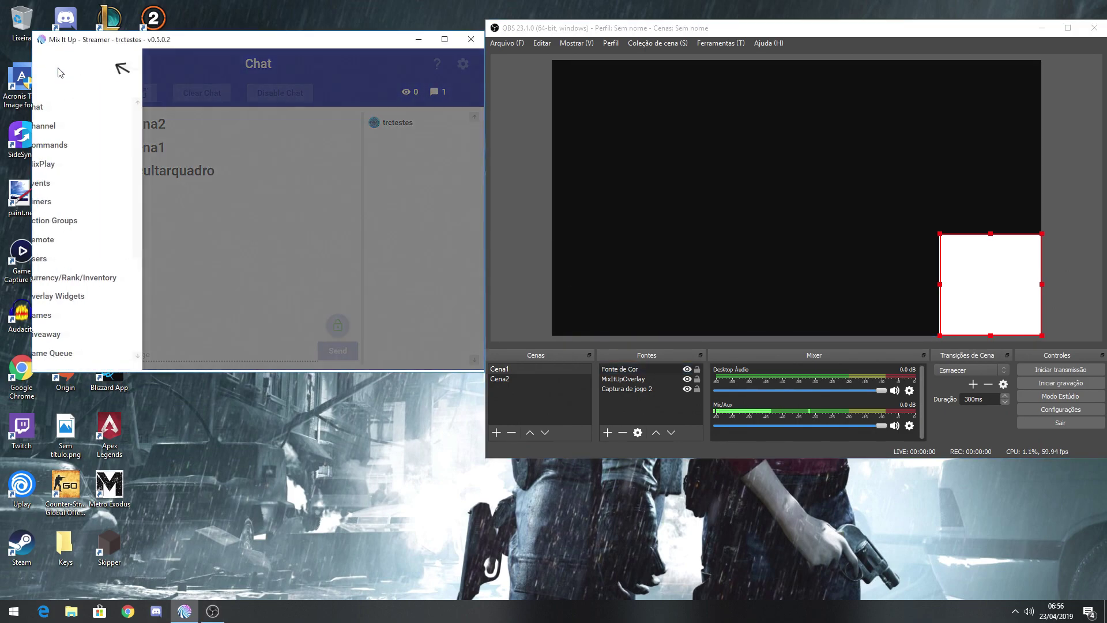
# Set the Cena 1 command's permission requirement to Streamer and save it.
pyautogui.click(92, 146)
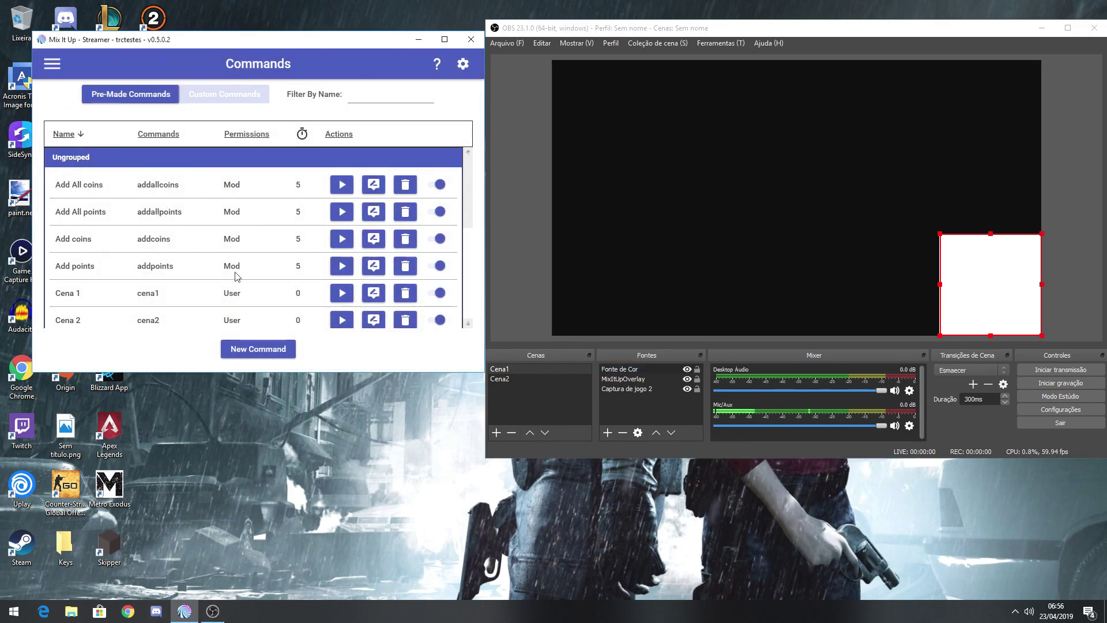
pyautogui.click(445, 40)
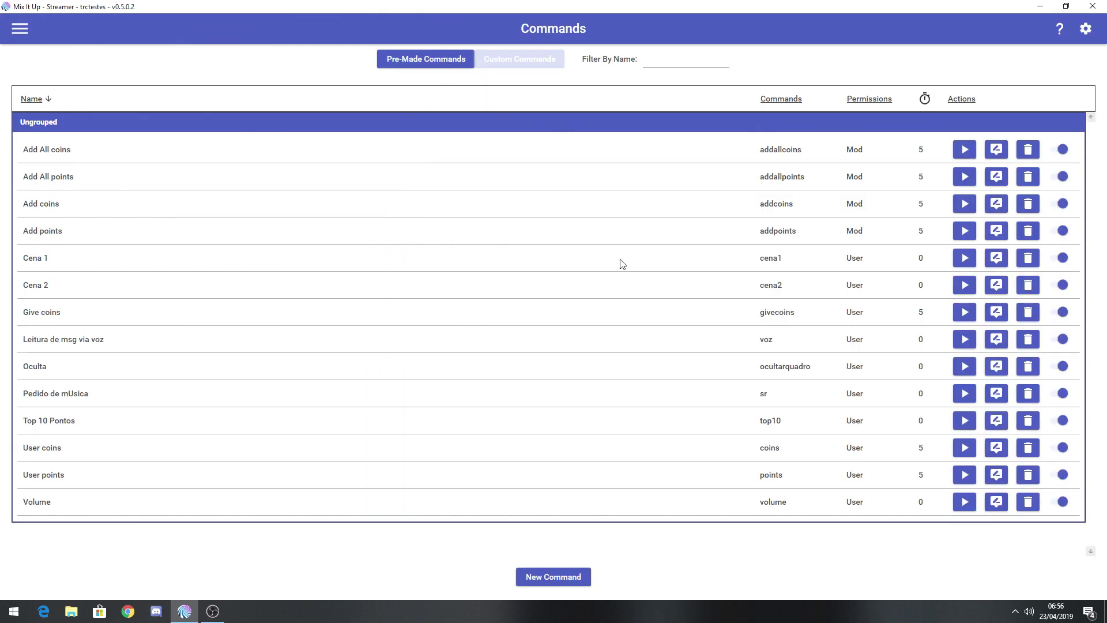
pyautogui.click(1000, 264)
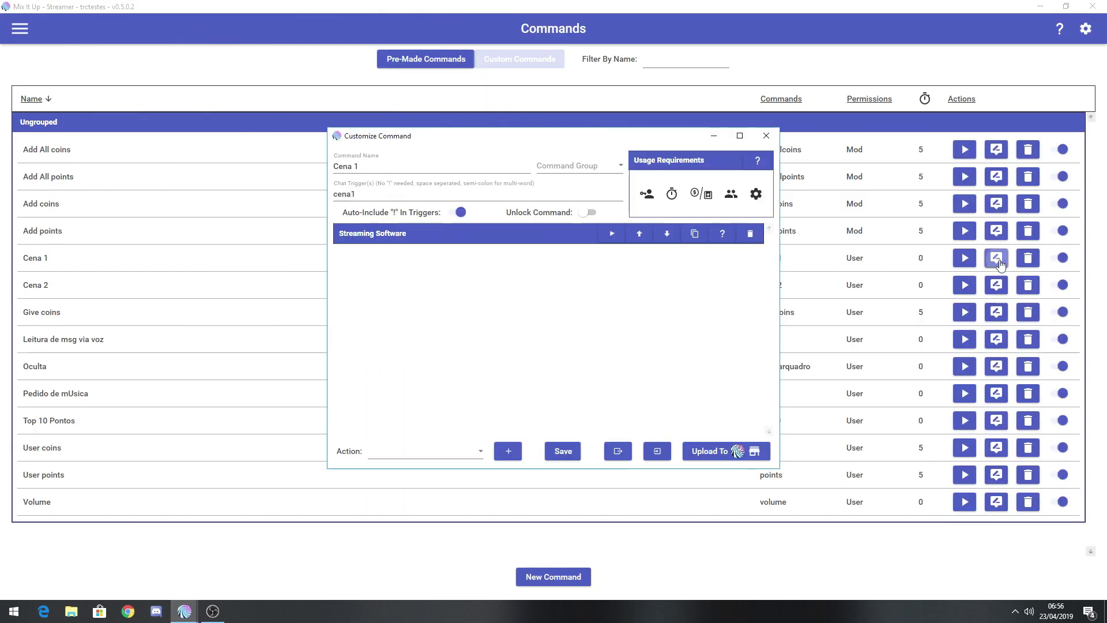
pyautogui.moveTo(651, 201)
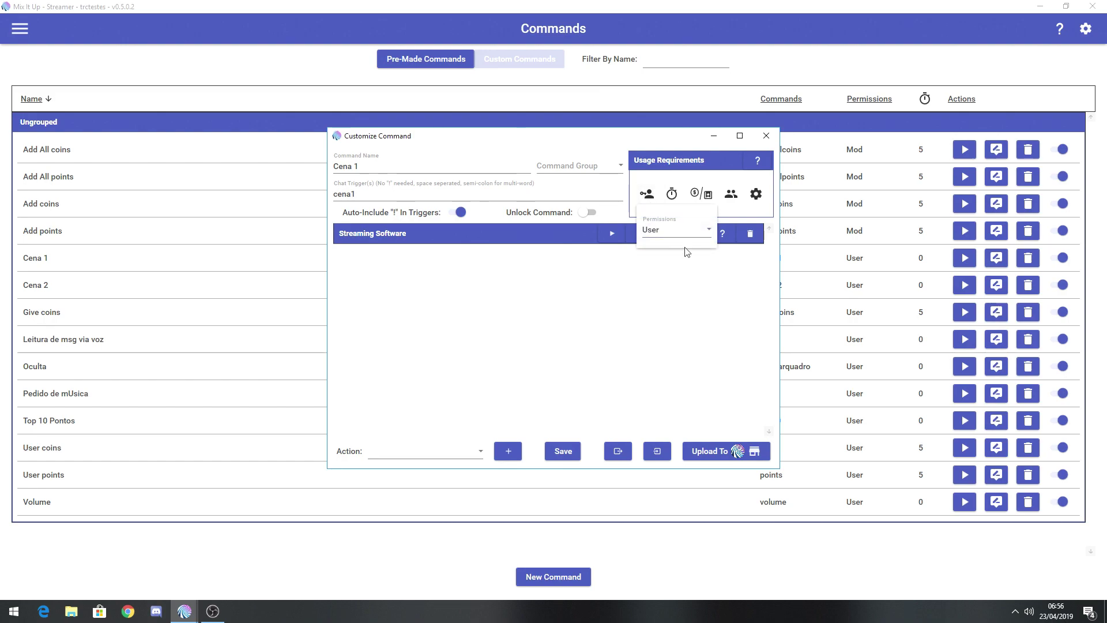
pyautogui.click(705, 233)
pyautogui.click(661, 401)
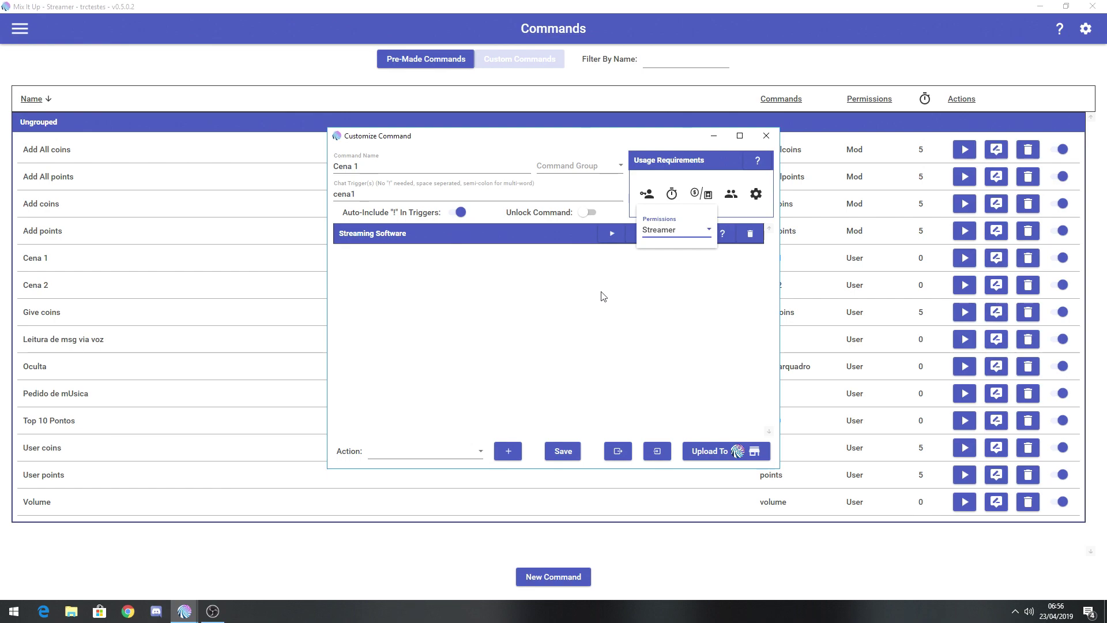
pyautogui.click(564, 452)
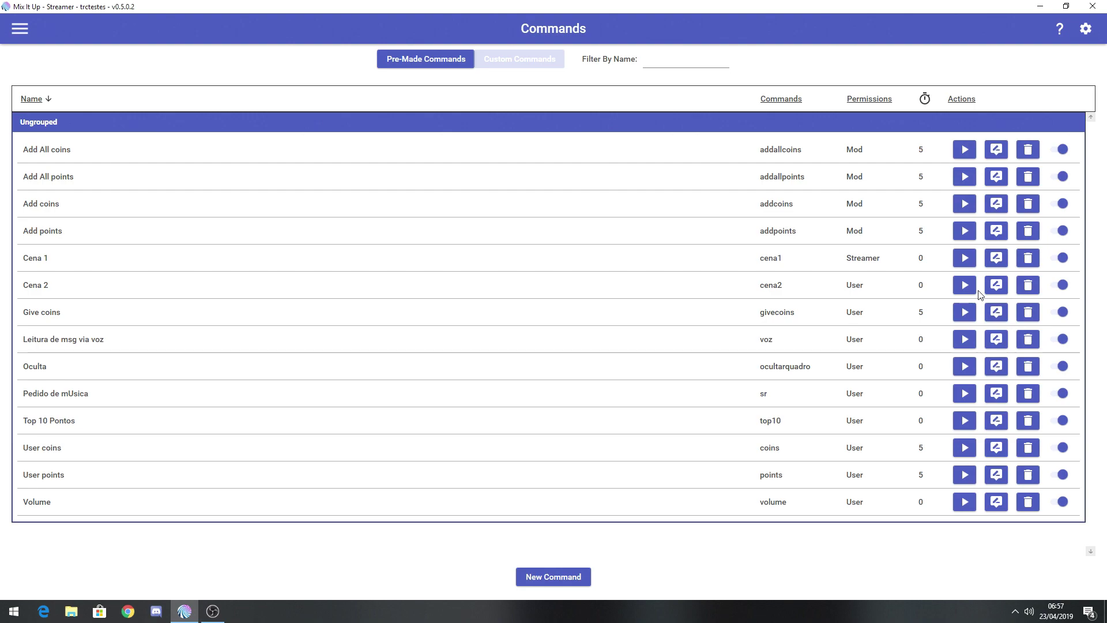
# Set the Cena 2 command's permission requirement to Streamer and save it.
pyautogui.click(996, 286)
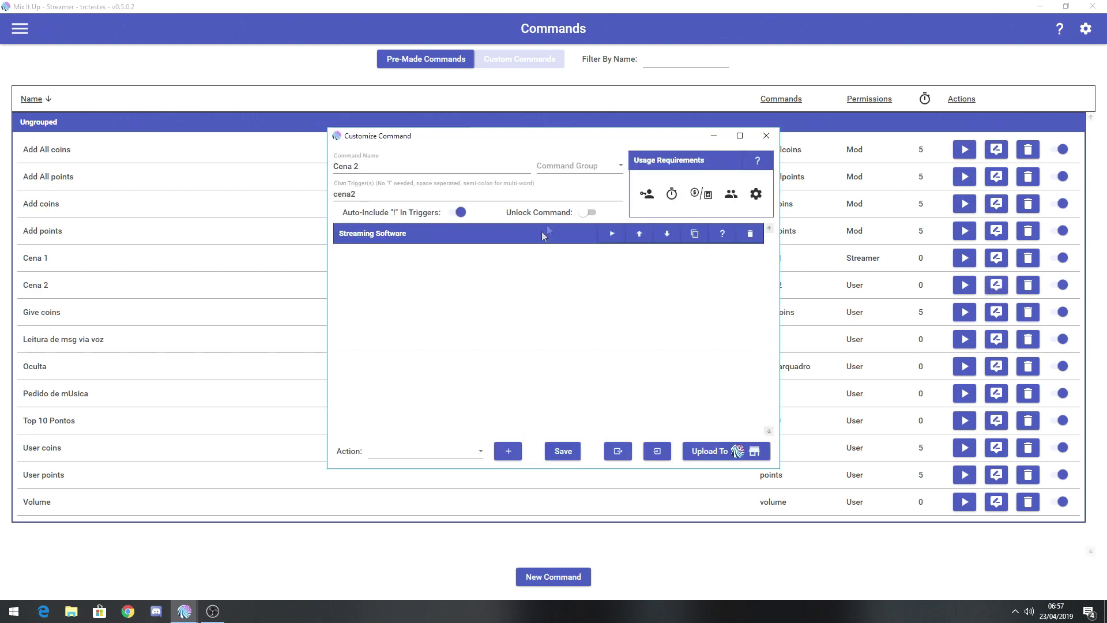
pyautogui.click(647, 195)
pyautogui.click(668, 229)
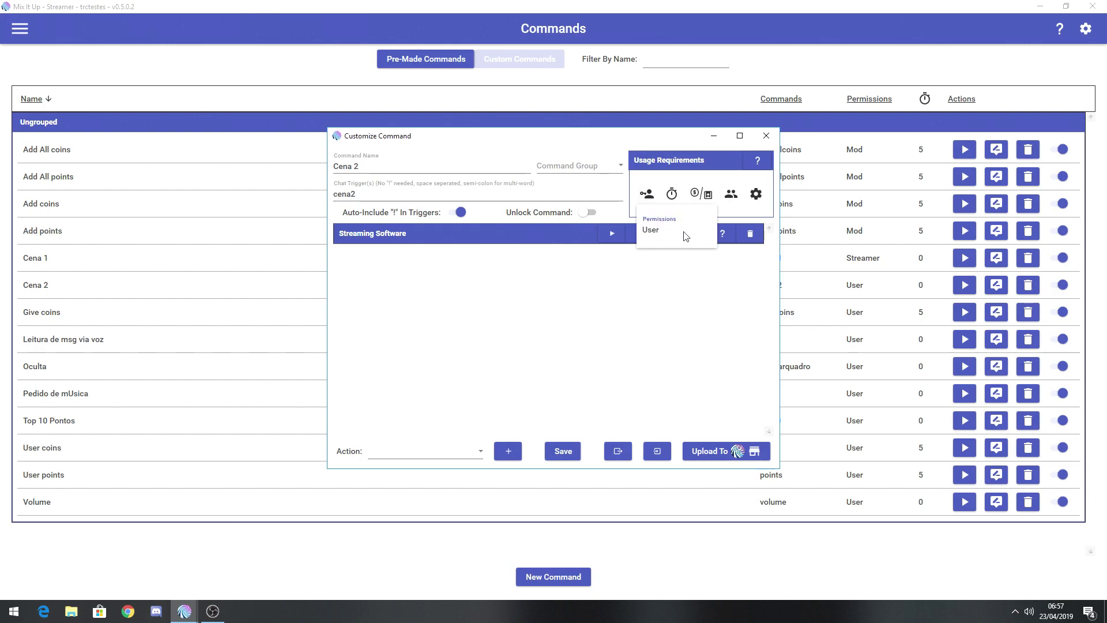
pyautogui.click(661, 400)
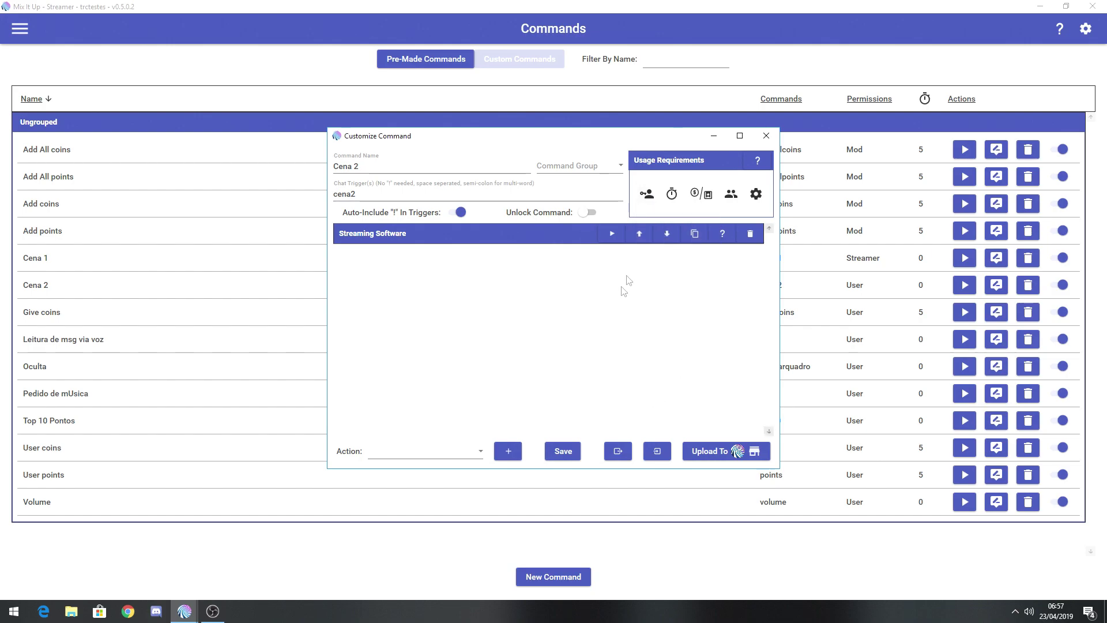
pyautogui.click(565, 451)
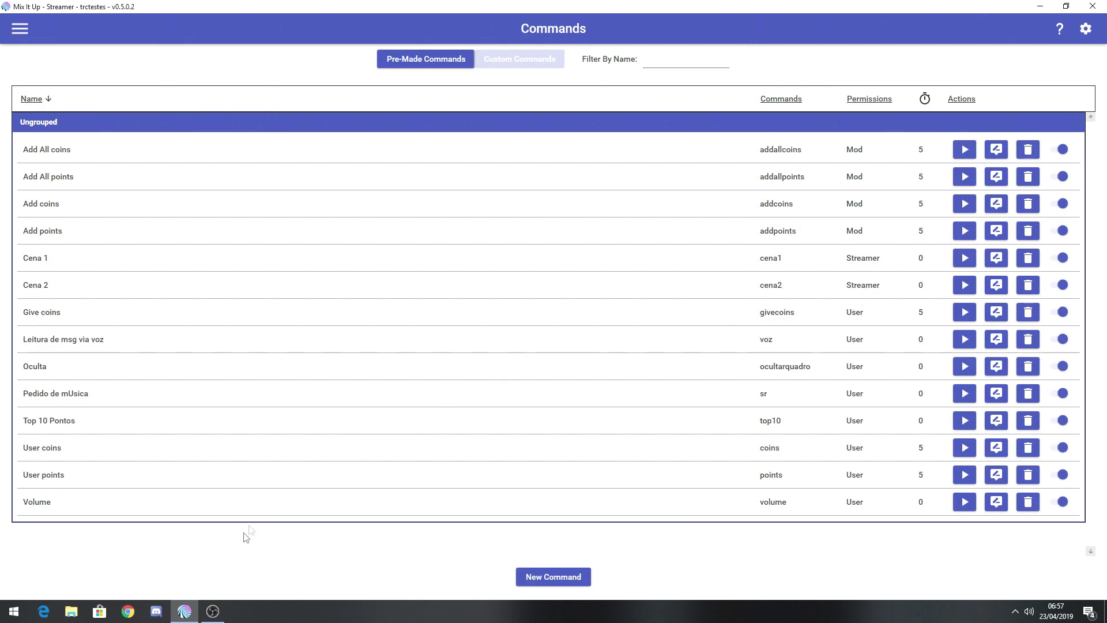
pyautogui.click(214, 612)
pyautogui.click(189, 615)
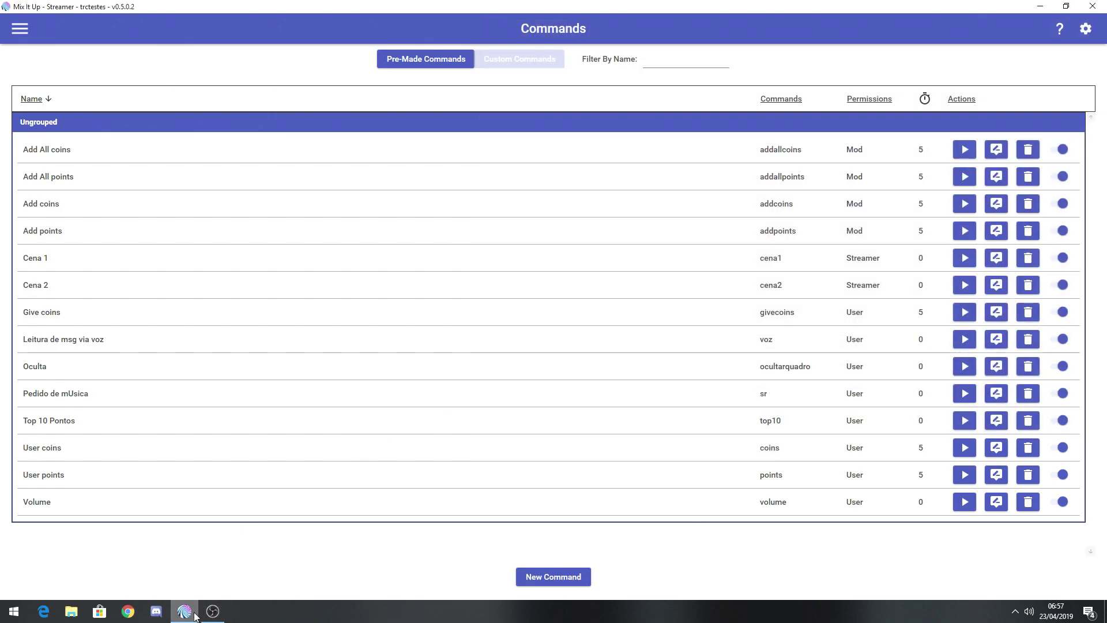
# Bring the OBS Studio window in front of the Mix It Up commands list.
pyautogui.click(213, 612)
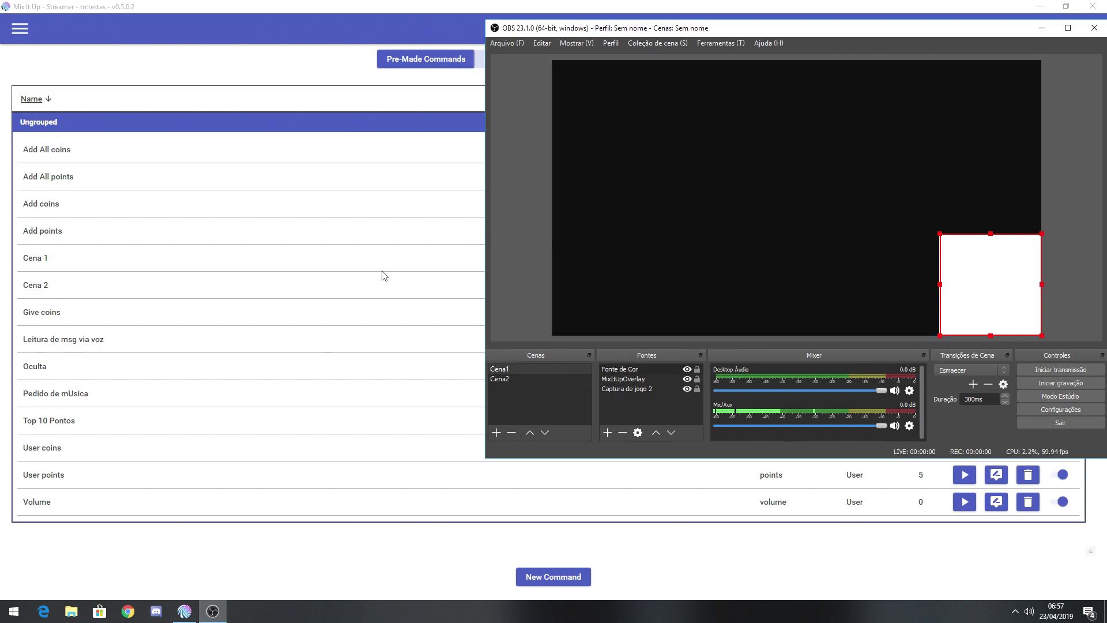